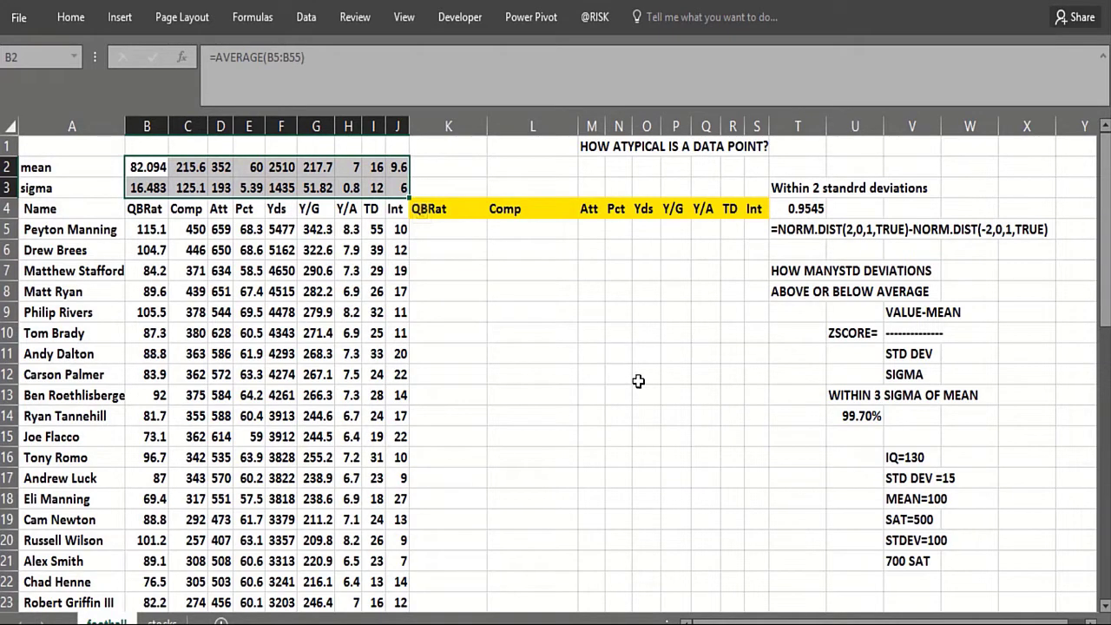
Review the notes on the two-sigma rule, the z-score definition and the IQ and SAT examples in columns T to W
left_click(873, 356)
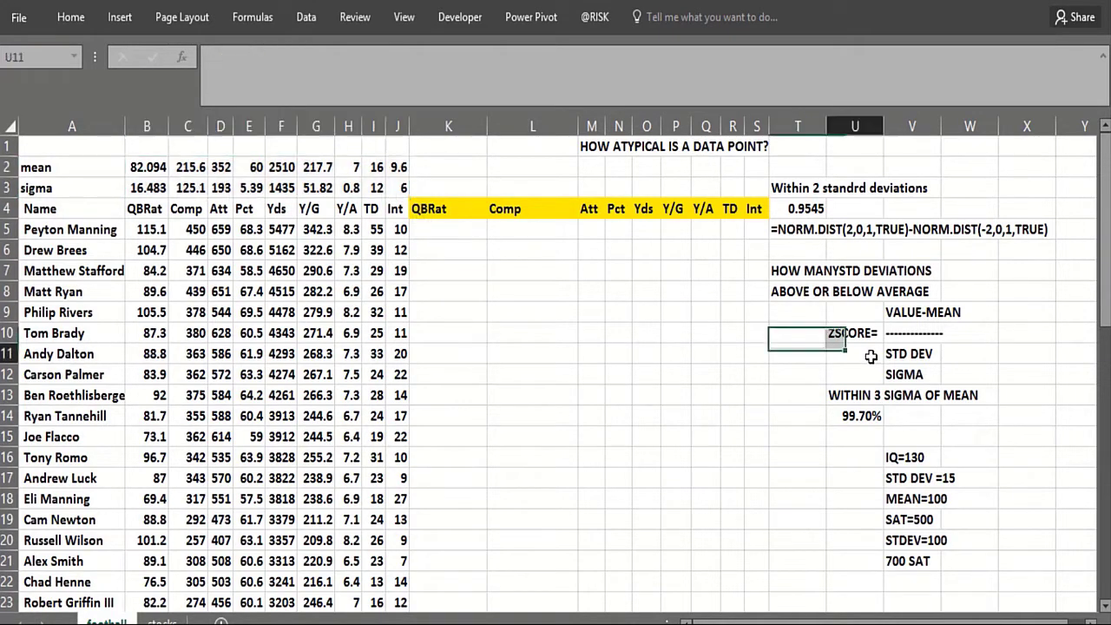
left_click(863, 313)
left_click(863, 353)
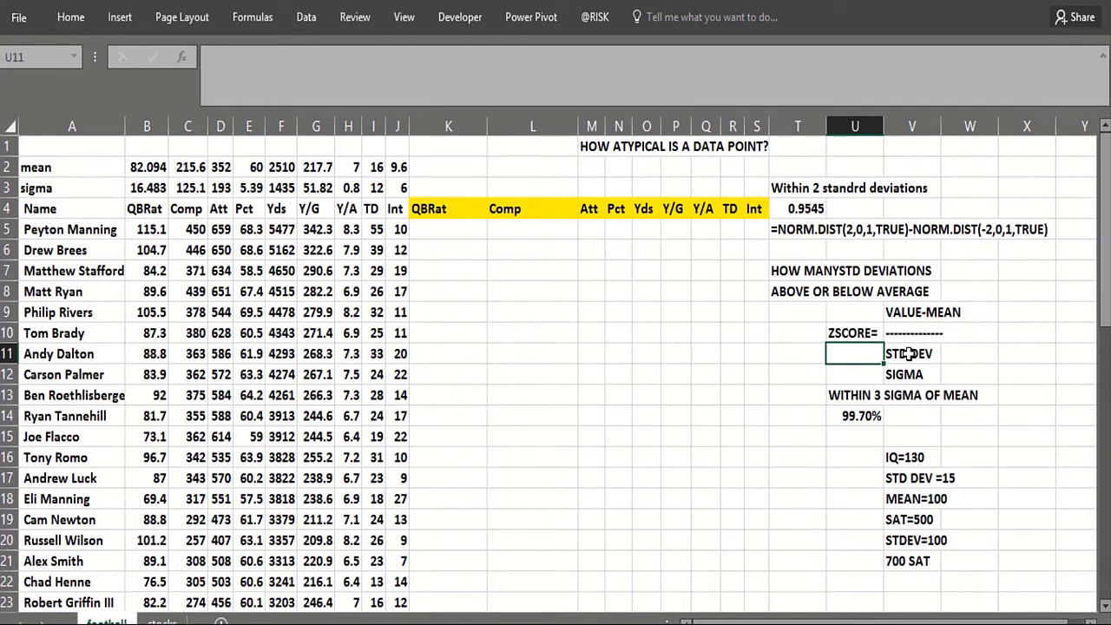
left_click(852, 253)
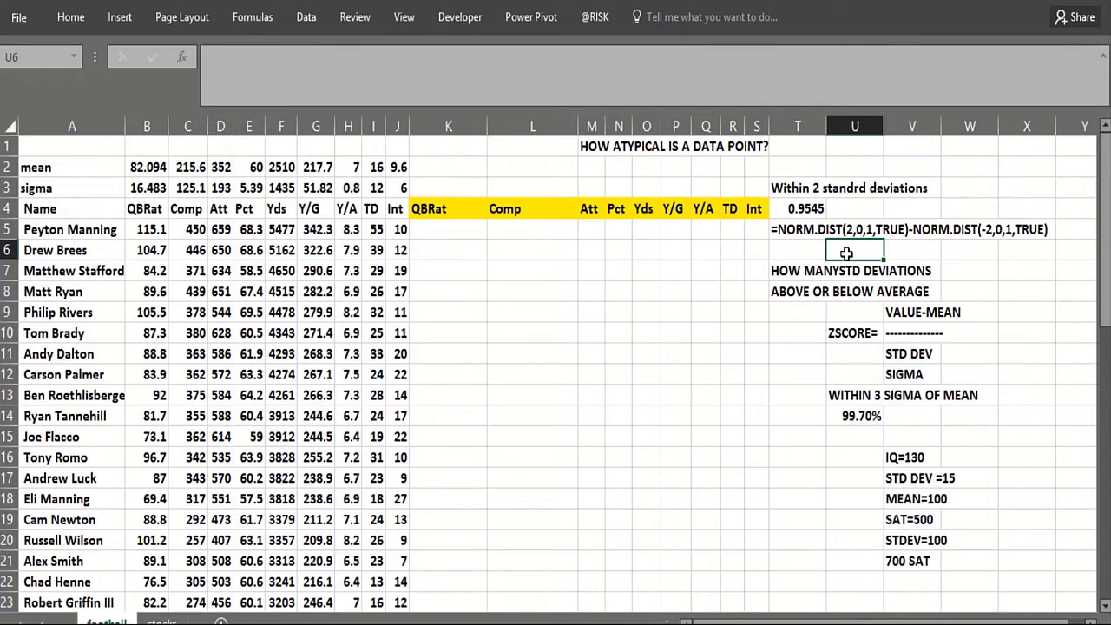
left_click(813, 249)
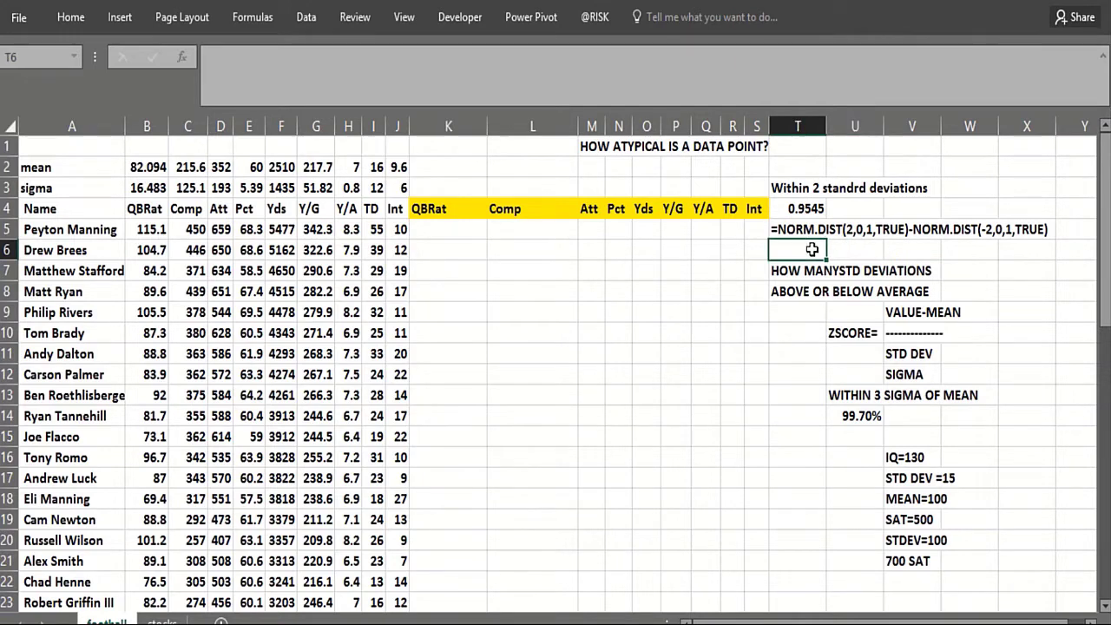
left_click(877, 247)
left_click(805, 231)
left_click(847, 252)
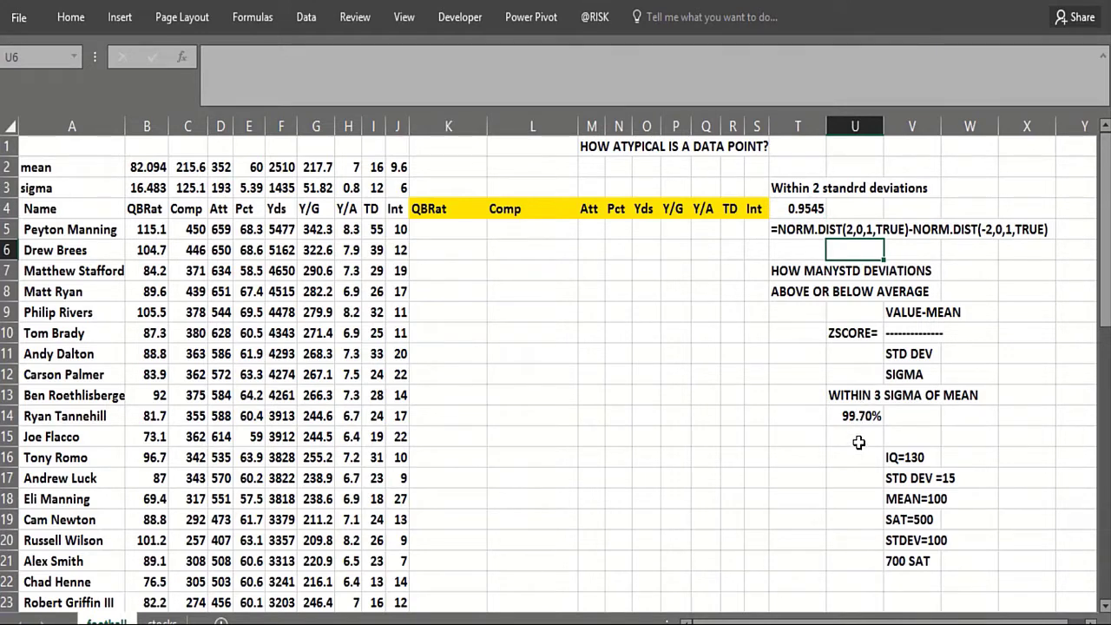
left_click(851, 354)
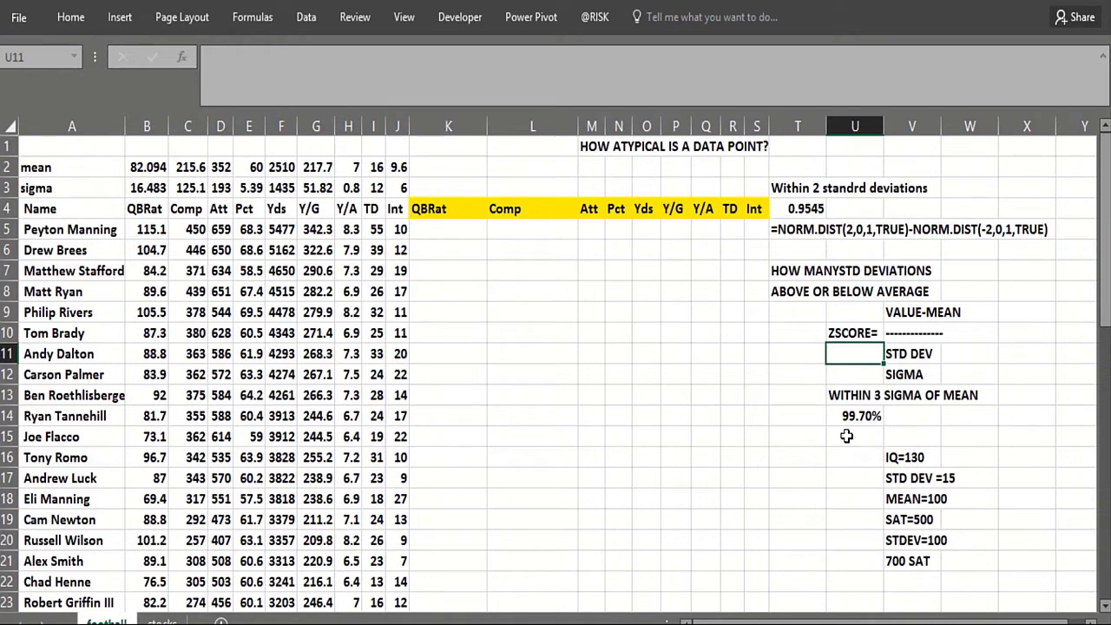
left_click(865, 477)
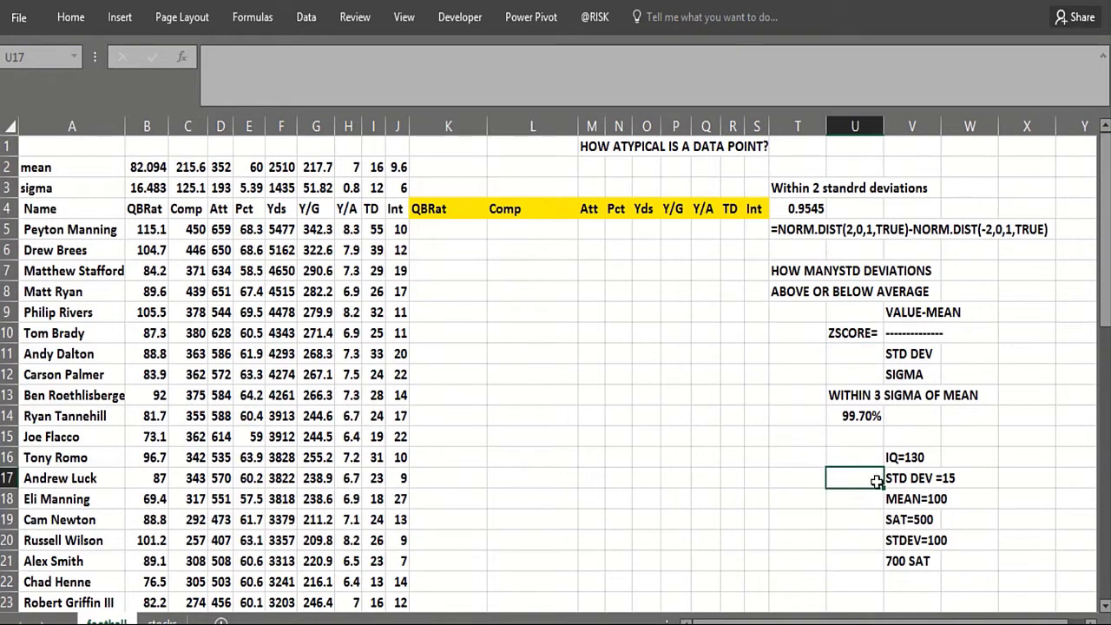
left_click(912, 484)
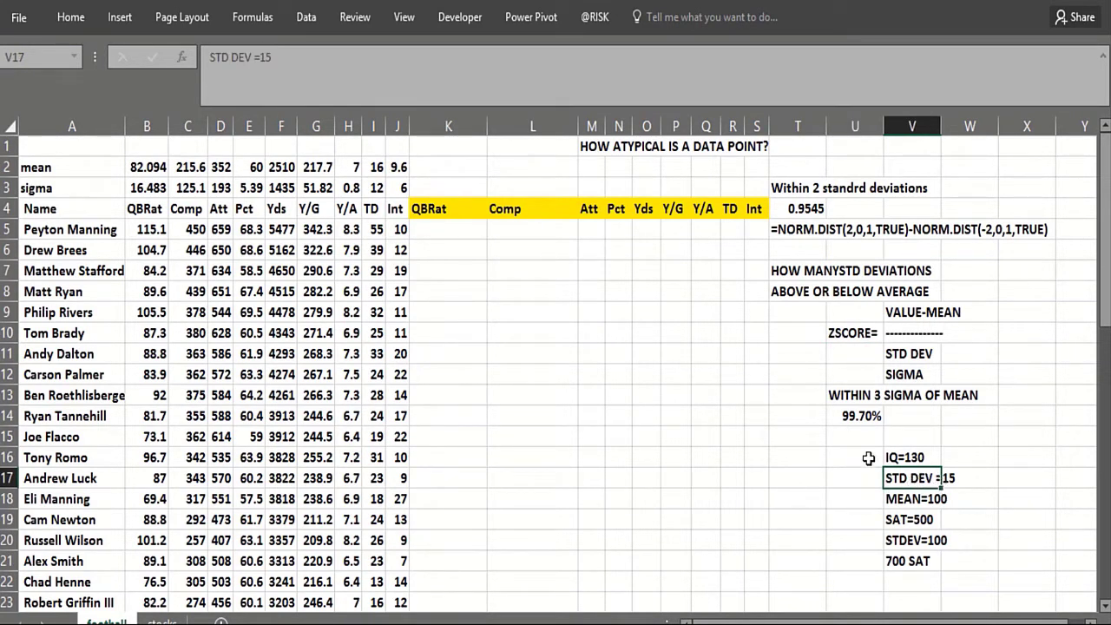
left_click(902, 459)
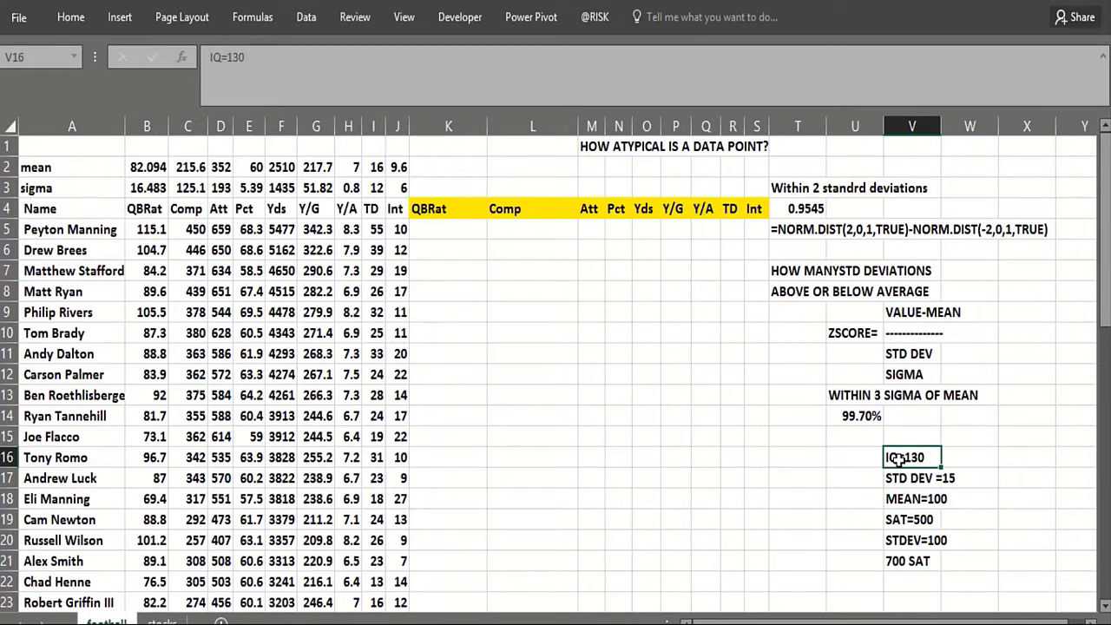
left_click(894, 519)
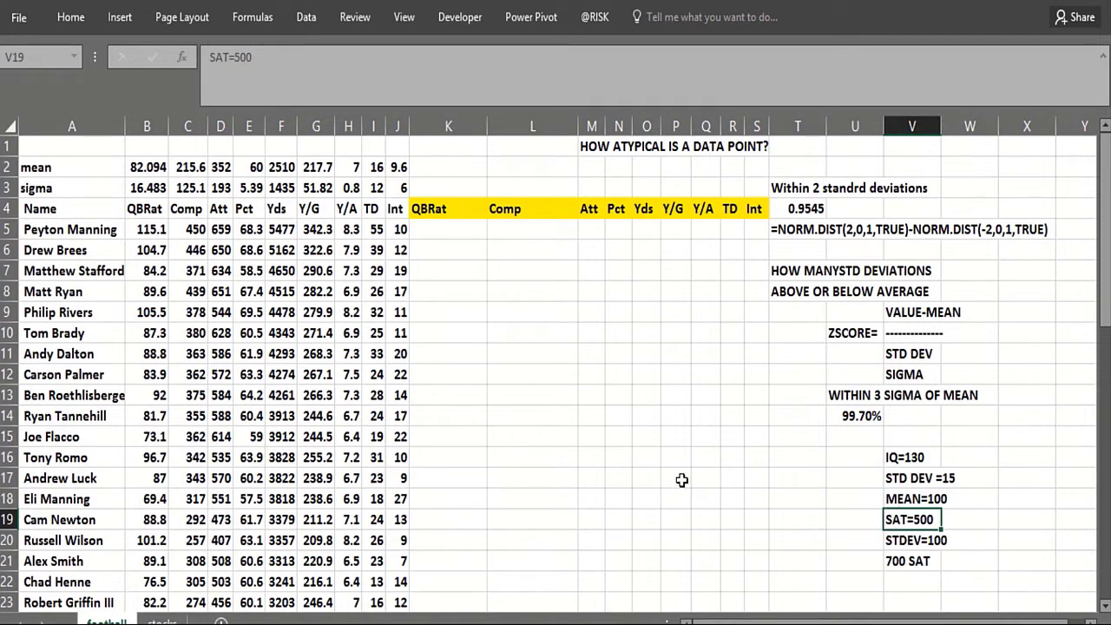
Clear the existing mean and sigma formulas in B2:J3
left_click_drag(140, 166, 401, 189)
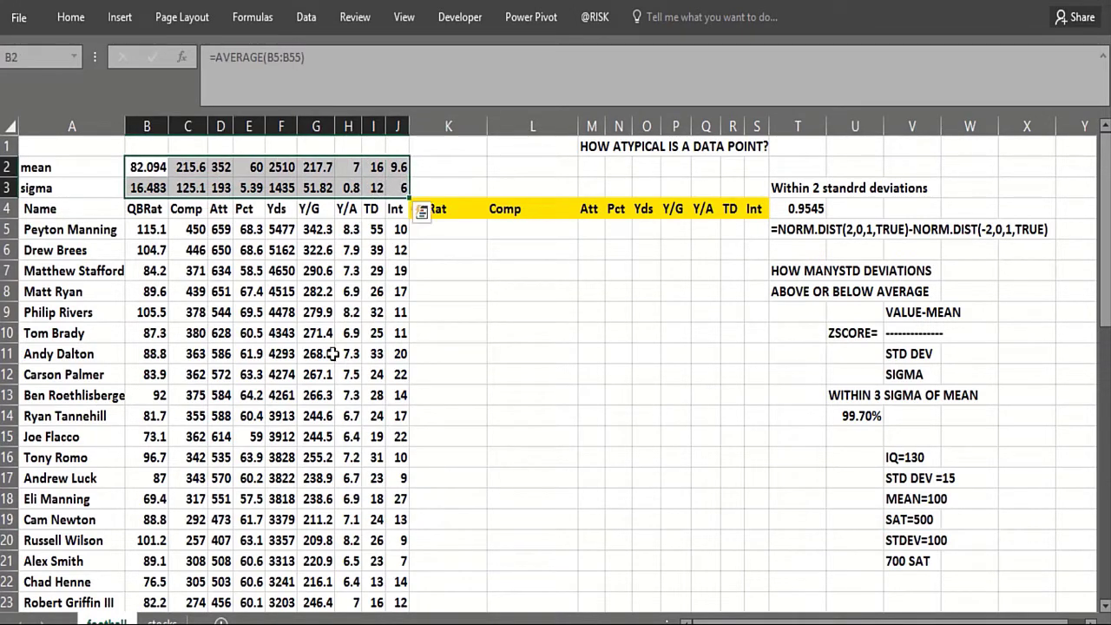
key("Delete")
key("Left")
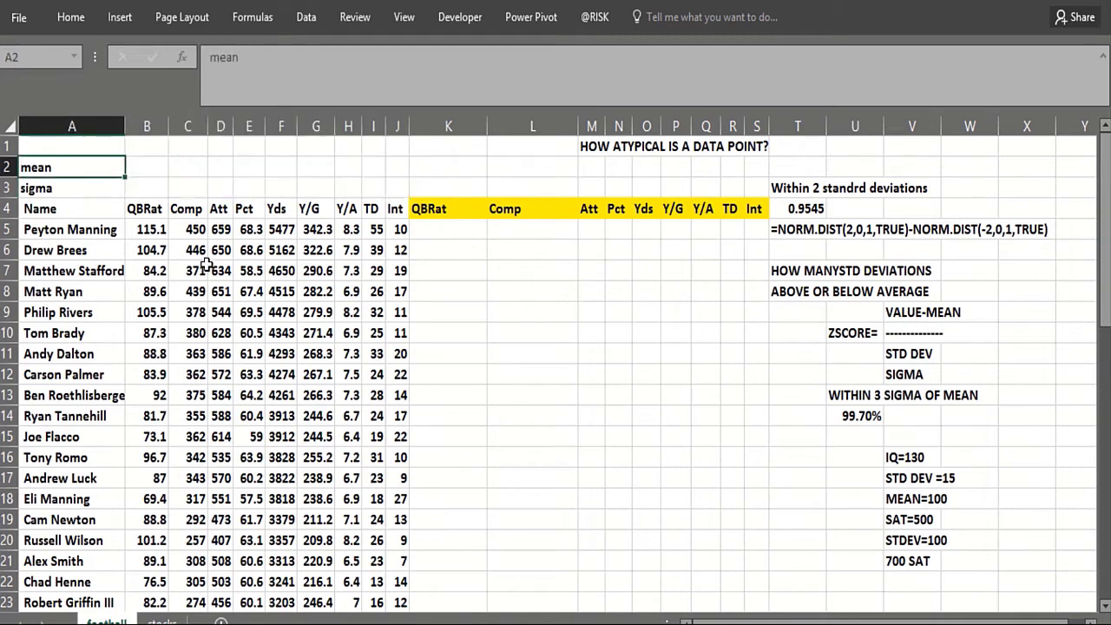
Examine each passing statistic in row 5 for the first quarterback, from QBRat through Int, and the empty QBRat mean cell
left_click(145, 229)
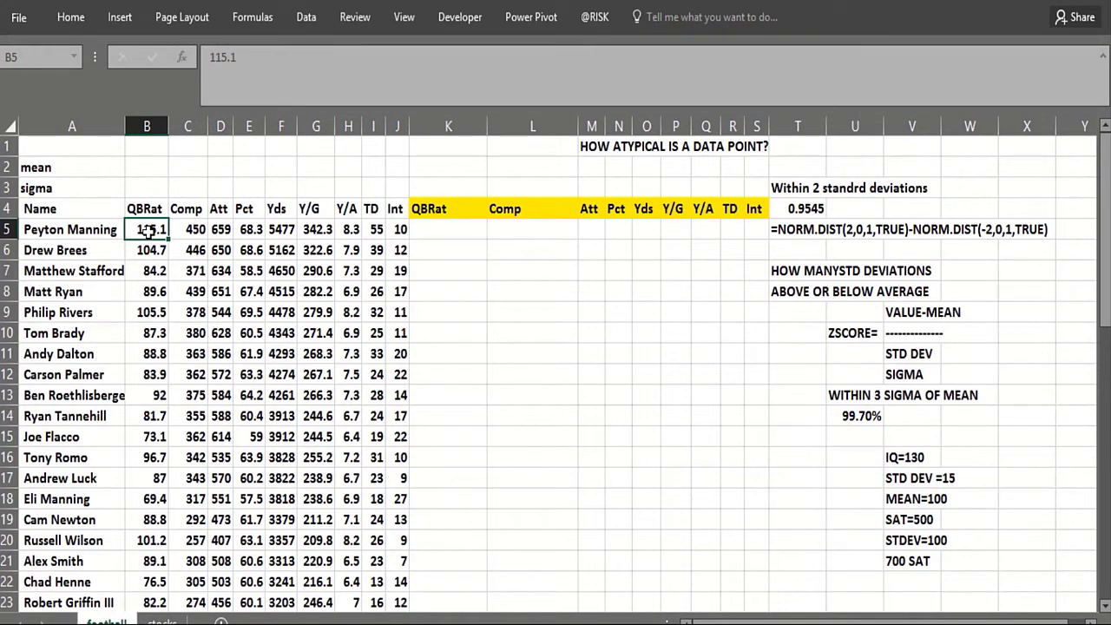
left_click(198, 230)
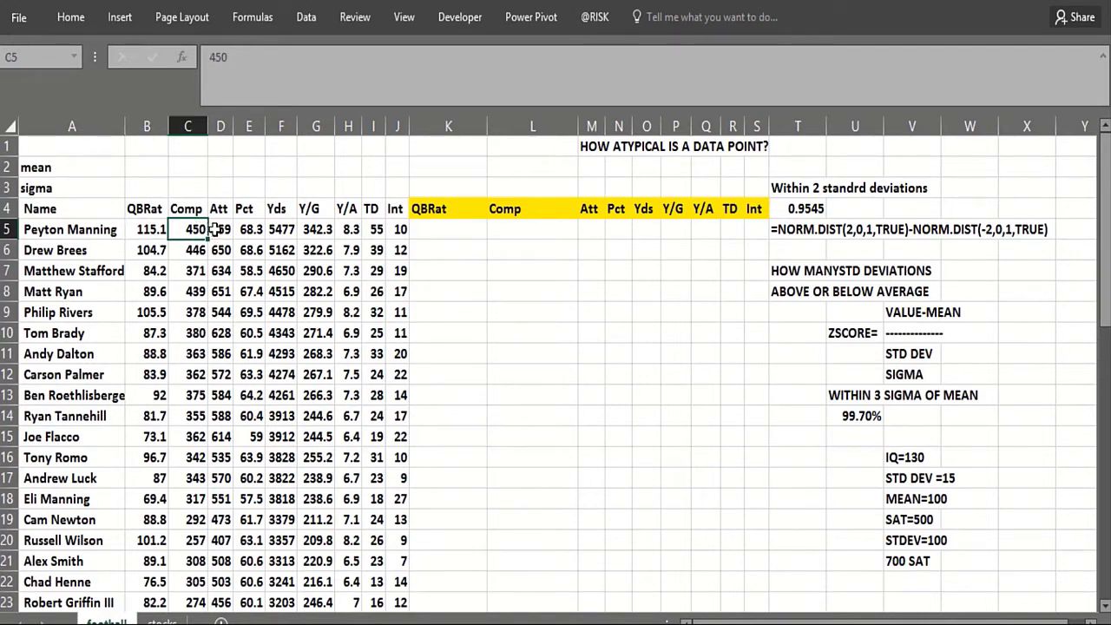
left_click(215, 229)
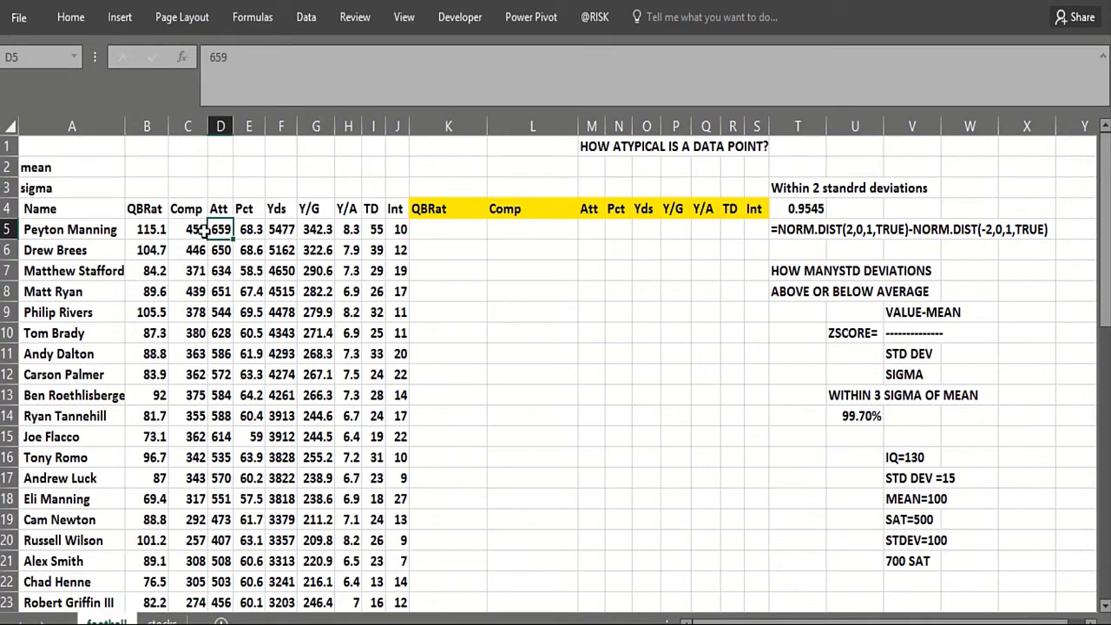
left_click(251, 229)
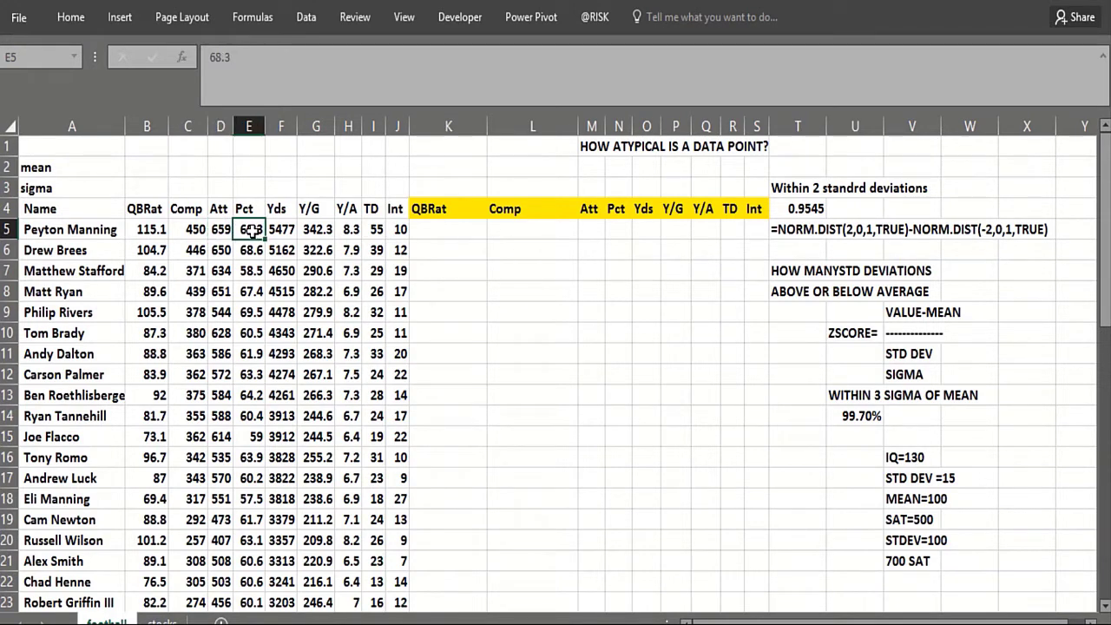
left_click(280, 229)
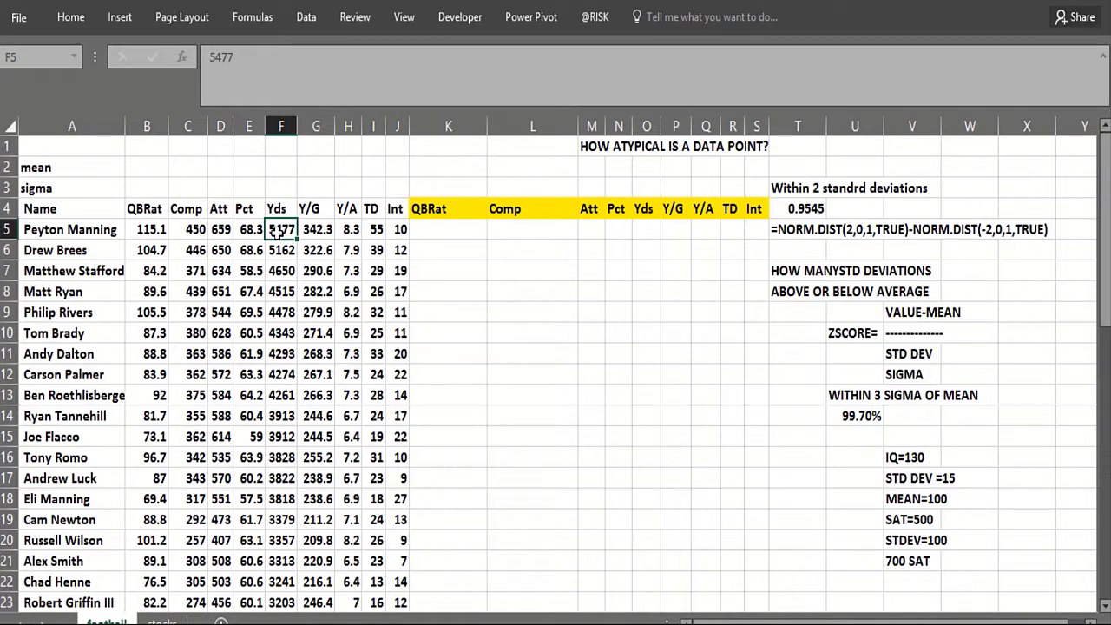
left_click(310, 230)
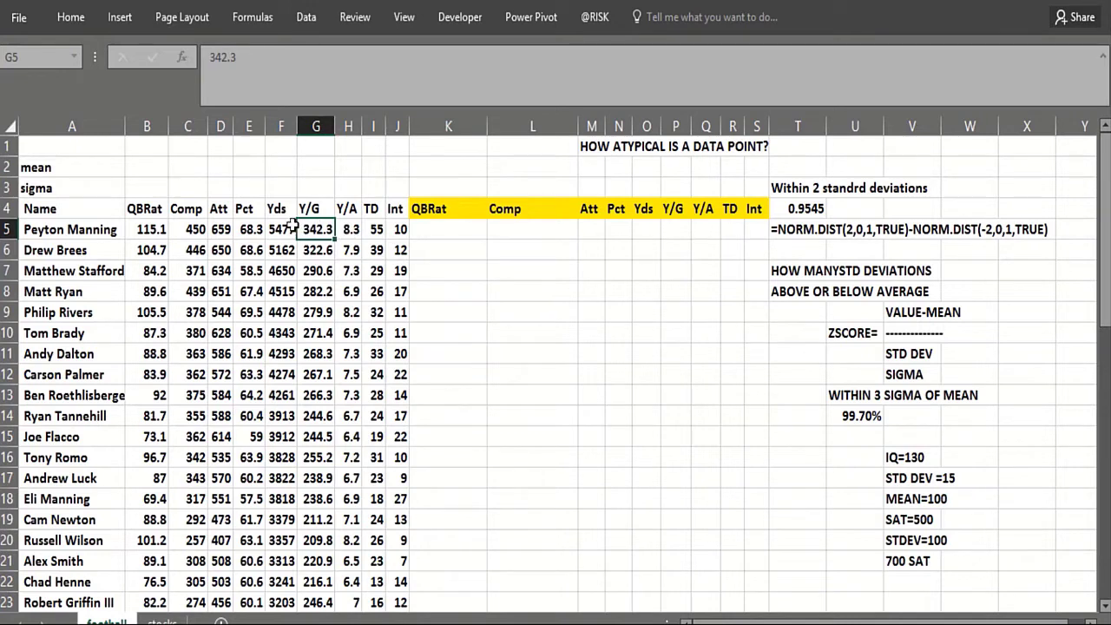
left_click(341, 229)
left_click(371, 229)
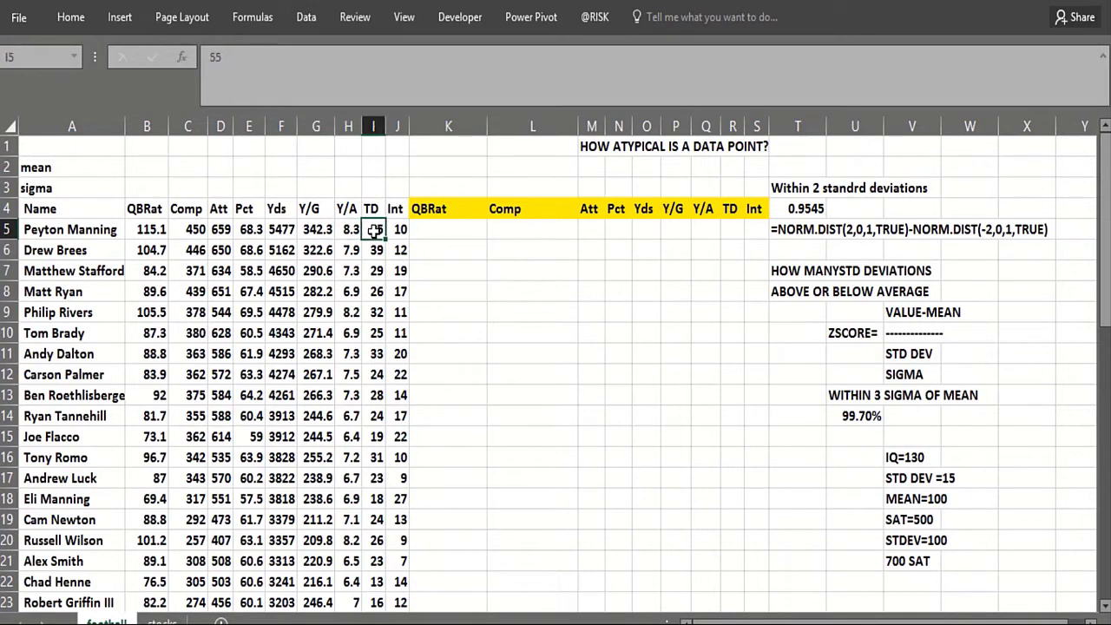
left_click(402, 229)
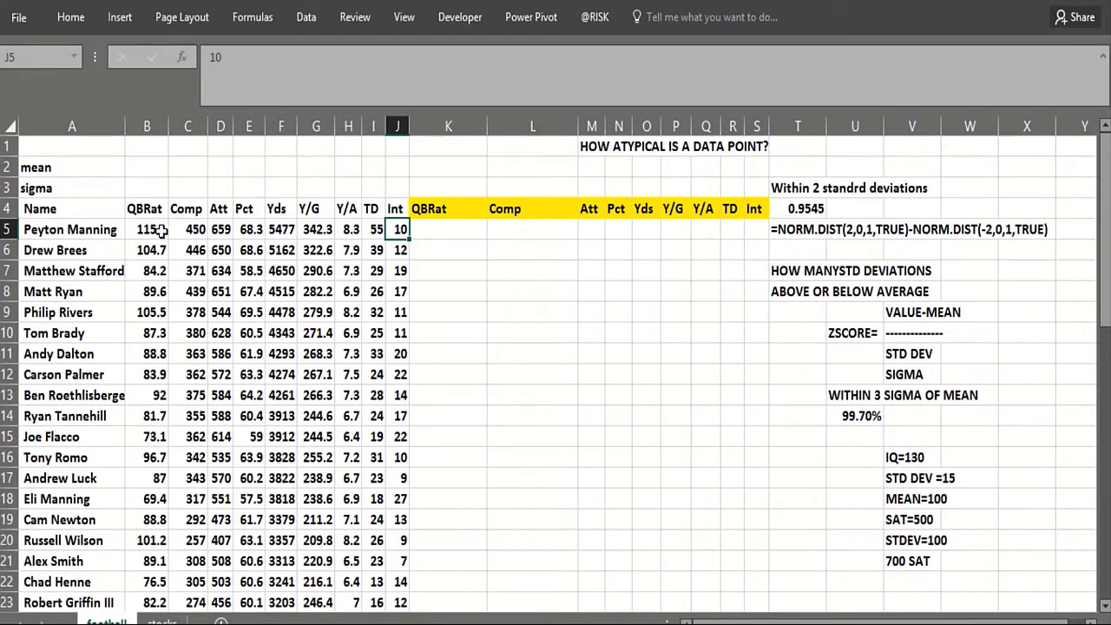
left_click(145, 170)
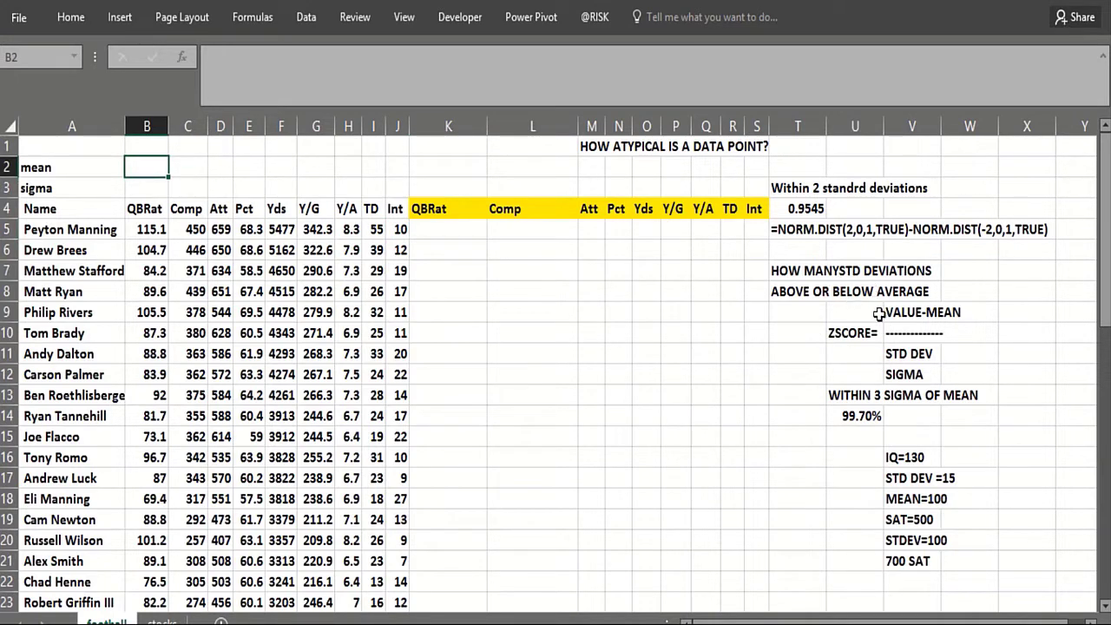
Color the z-score definition in U9:W11 with a red font
left_click_drag(879, 314, 953, 353)
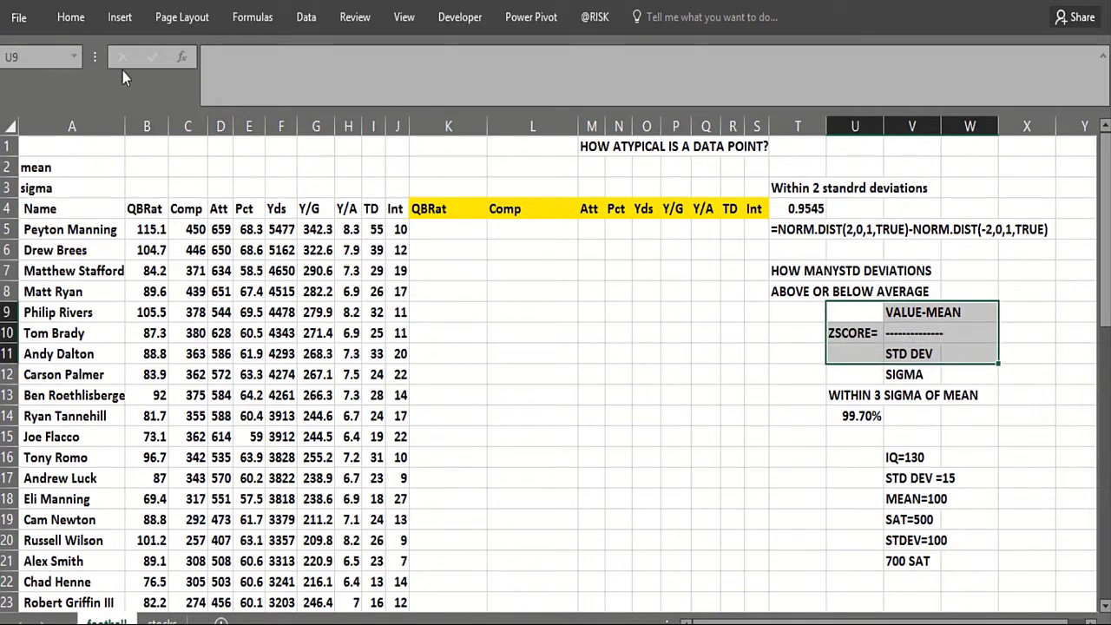
left_click(301, 2)
left_click(628, 353)
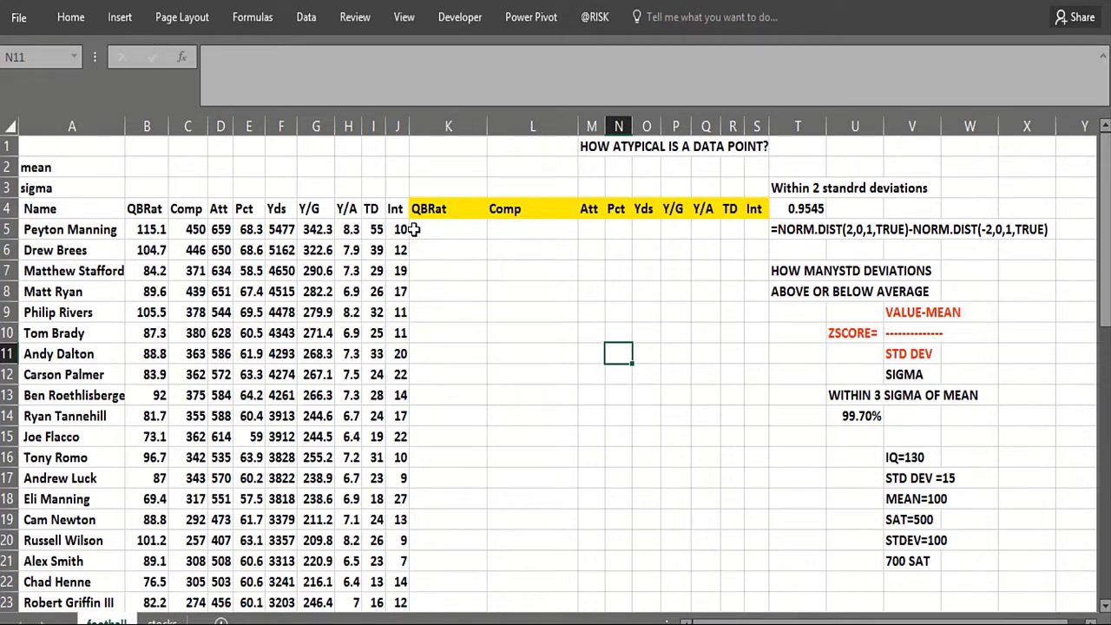
Review the note on the share of values within 3 sigma of the mean in U13:U14
left_click(835, 397)
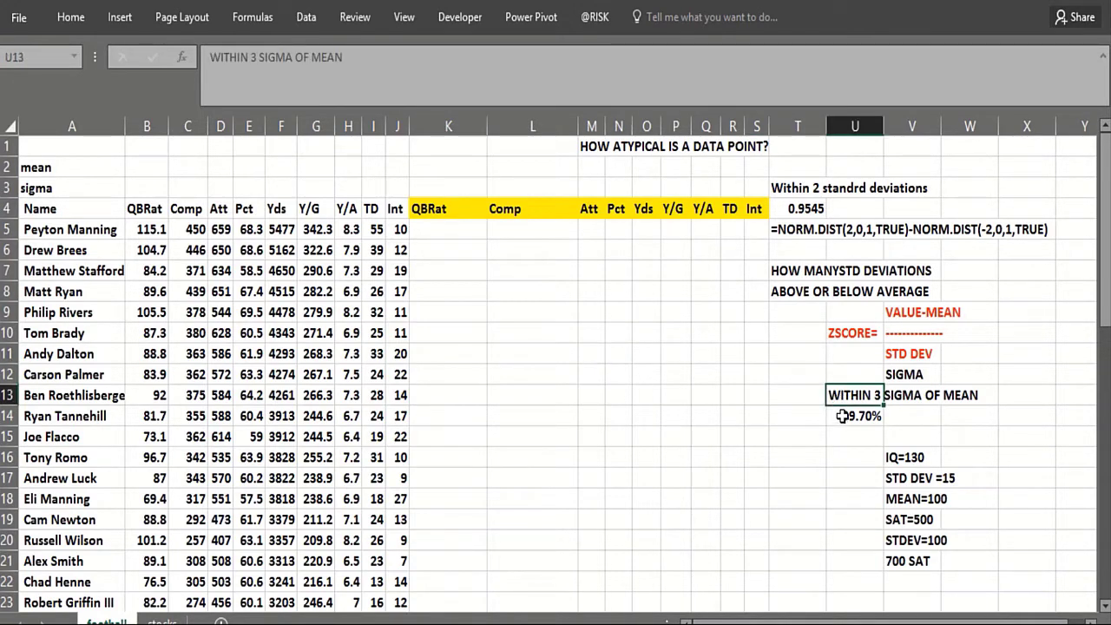
left_click(842, 416)
left_click(847, 395)
left_click(850, 434)
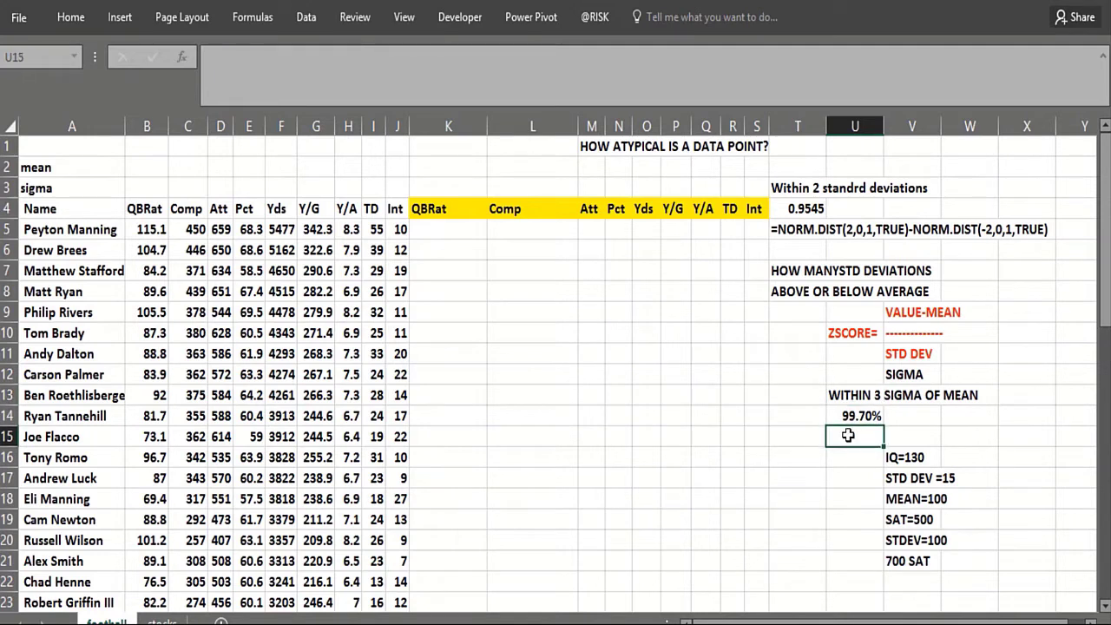
left_click(852, 395)
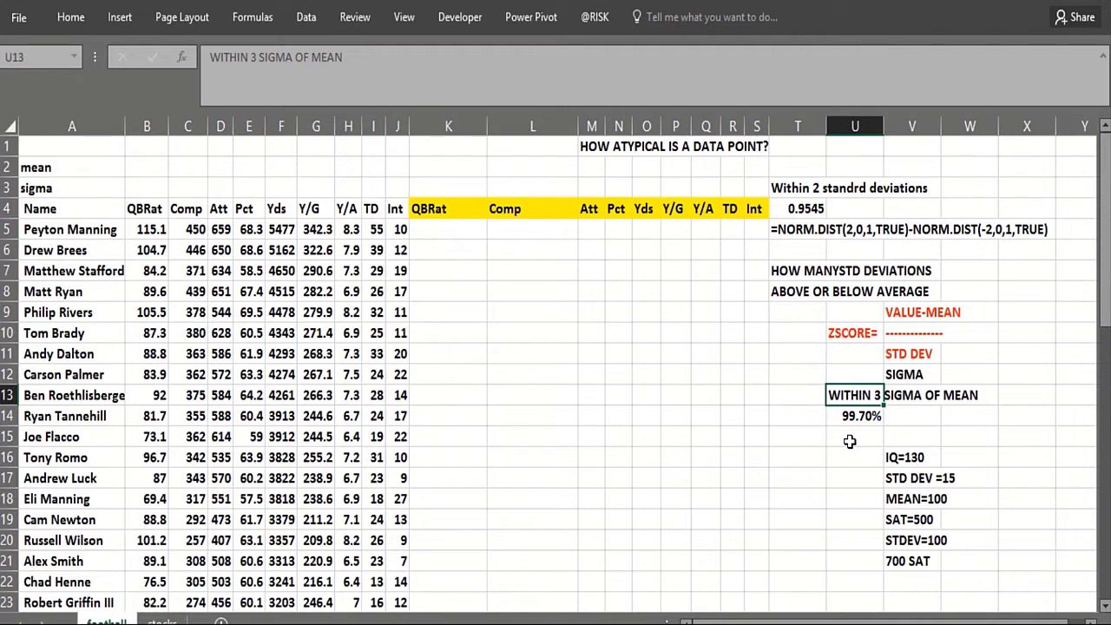
left_click(848, 436)
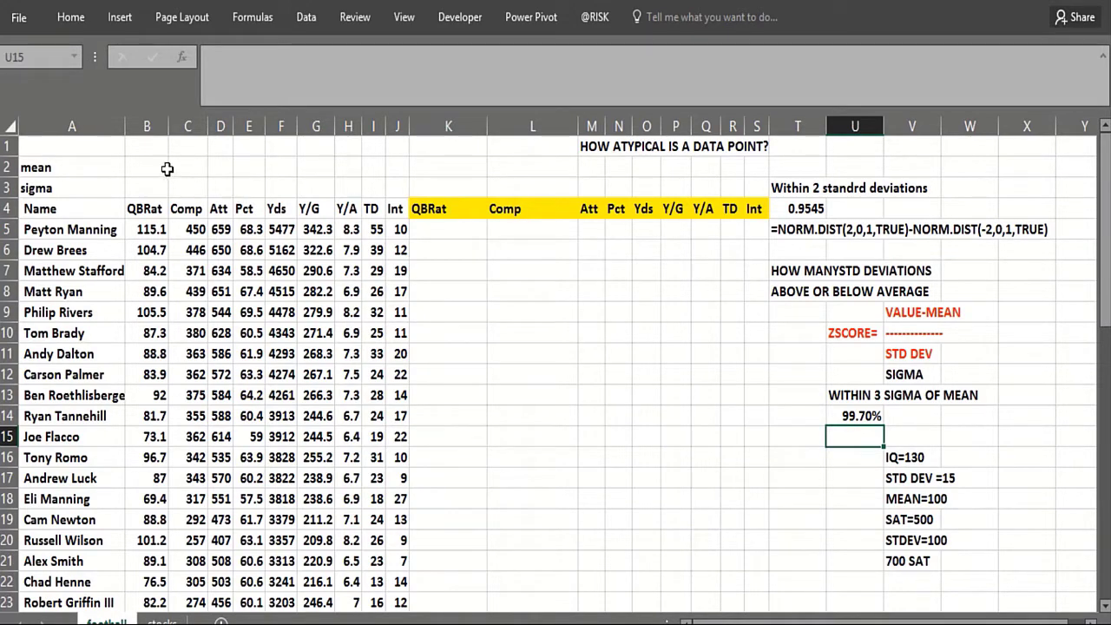
Enter =AVERAGE(B5:B55) in B2 for the QBRat mean and fill the formula across to J2
left_click(158, 168)
type("=AVE")
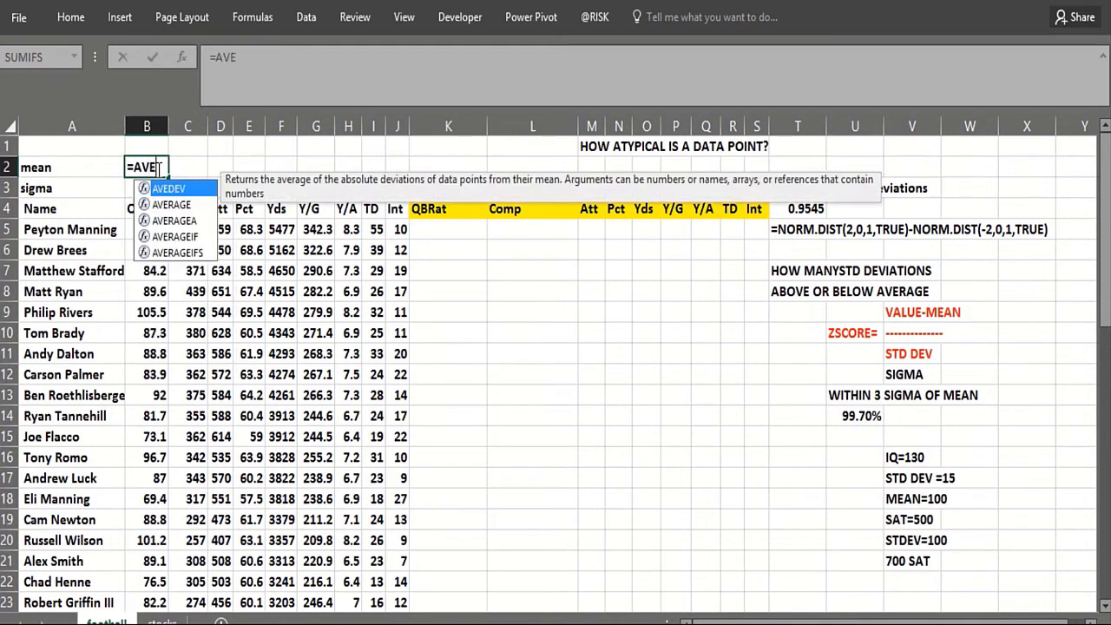
type("RAGE(")
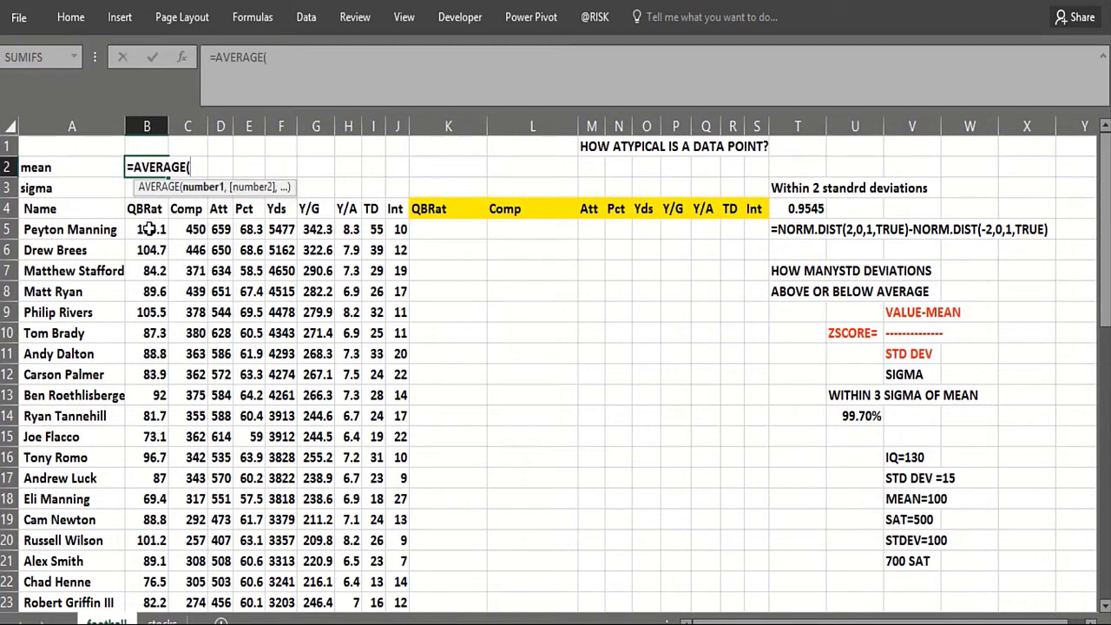
left_click(150, 229)
key("ctrl+shift+Down")
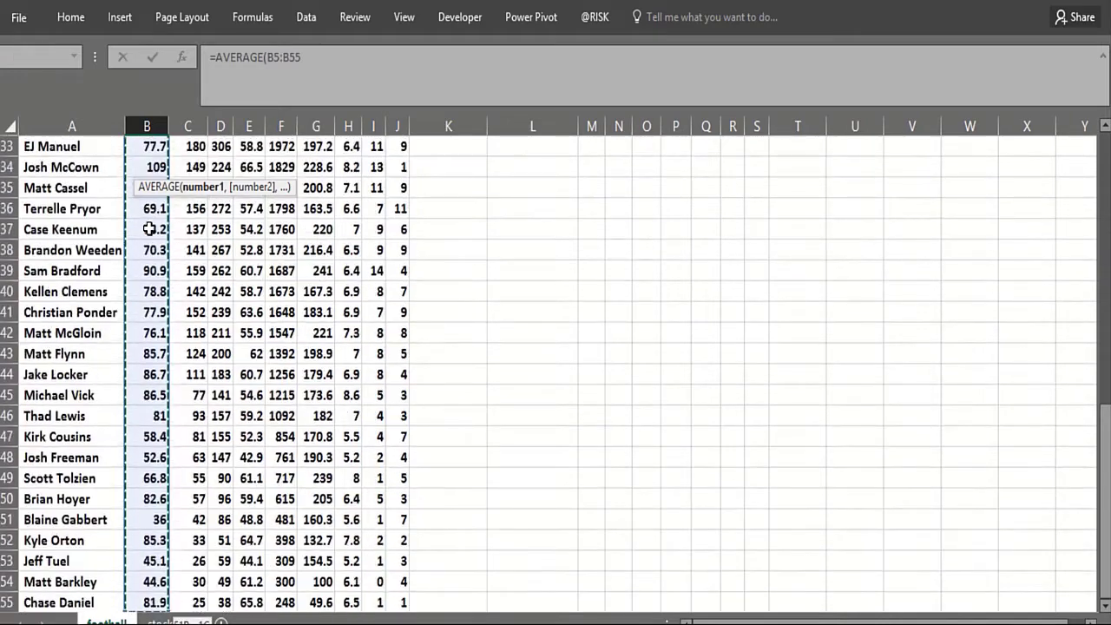
key("Return")
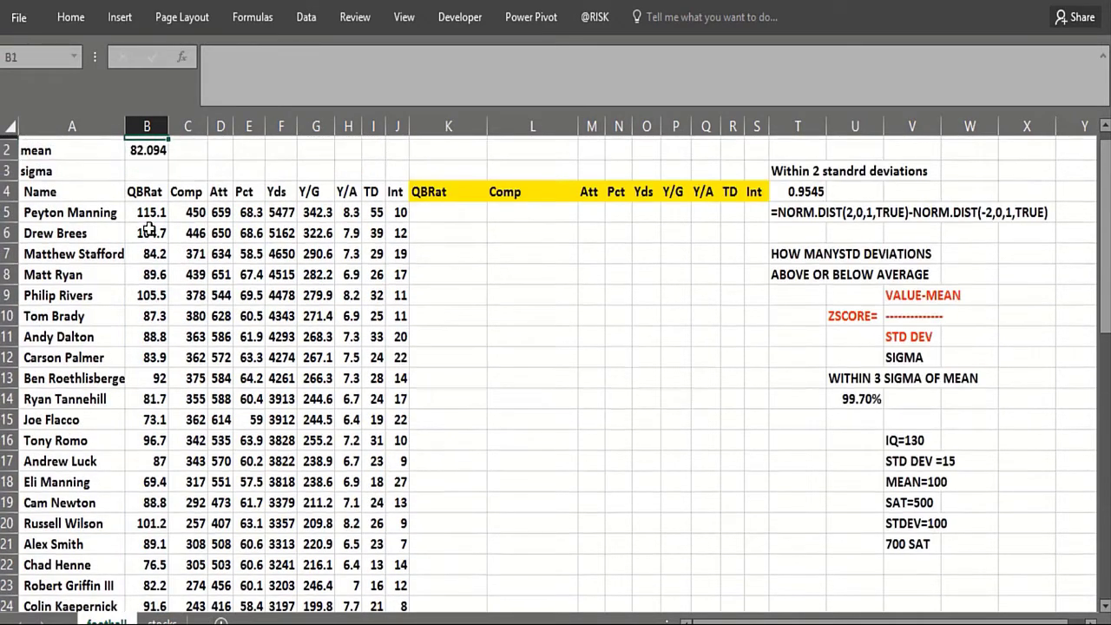
key("Up")
key("Up")
left_click(160, 166)
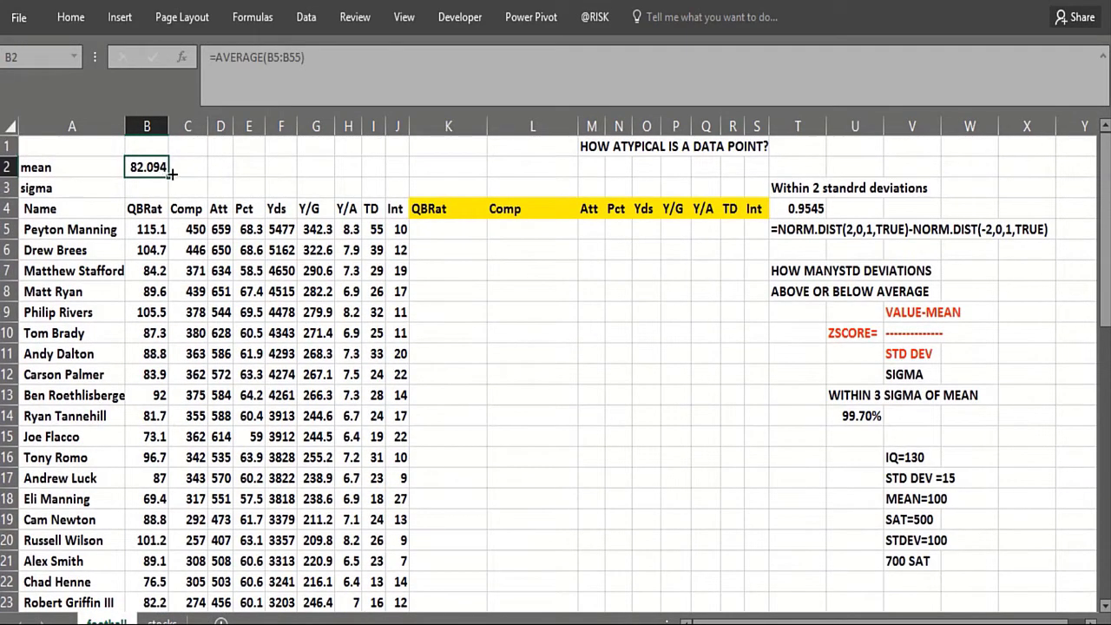
left_click_drag(171, 174, 403, 171)
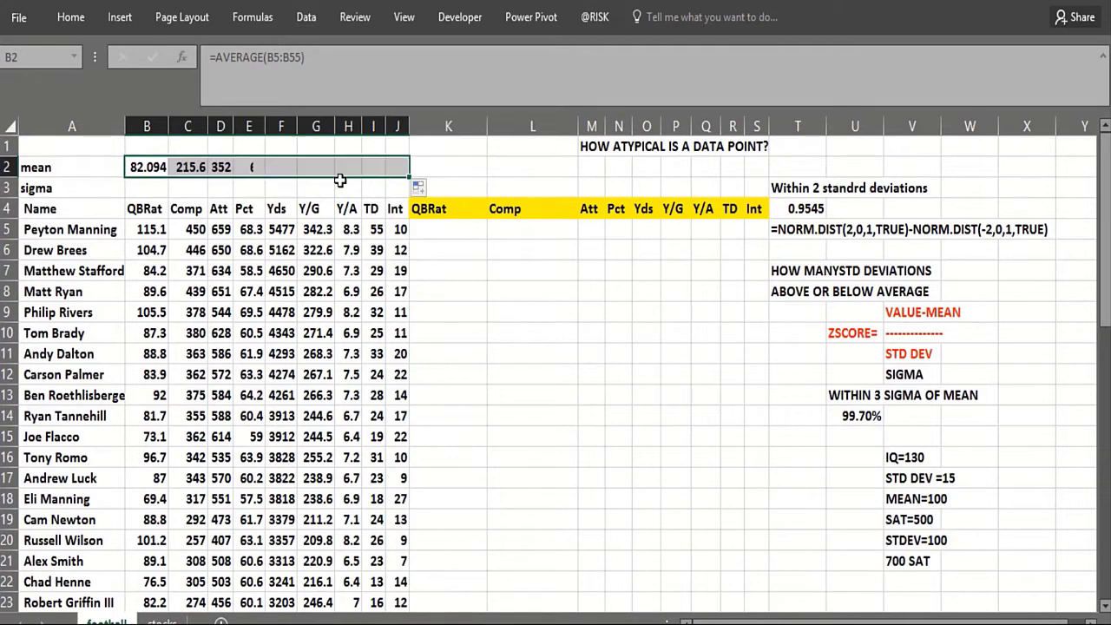
Enter =STDEV(B5:B55) in B3 for the QBRat sigma and fill the formula across to J3
left_click(140, 190)
type("=")
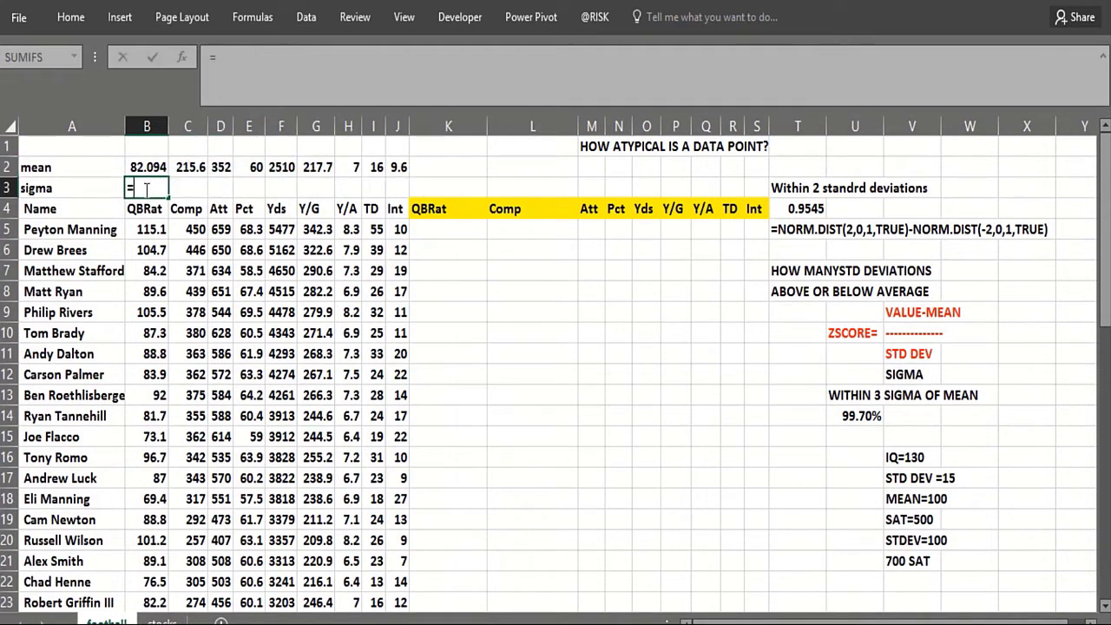
type("STDEV(")
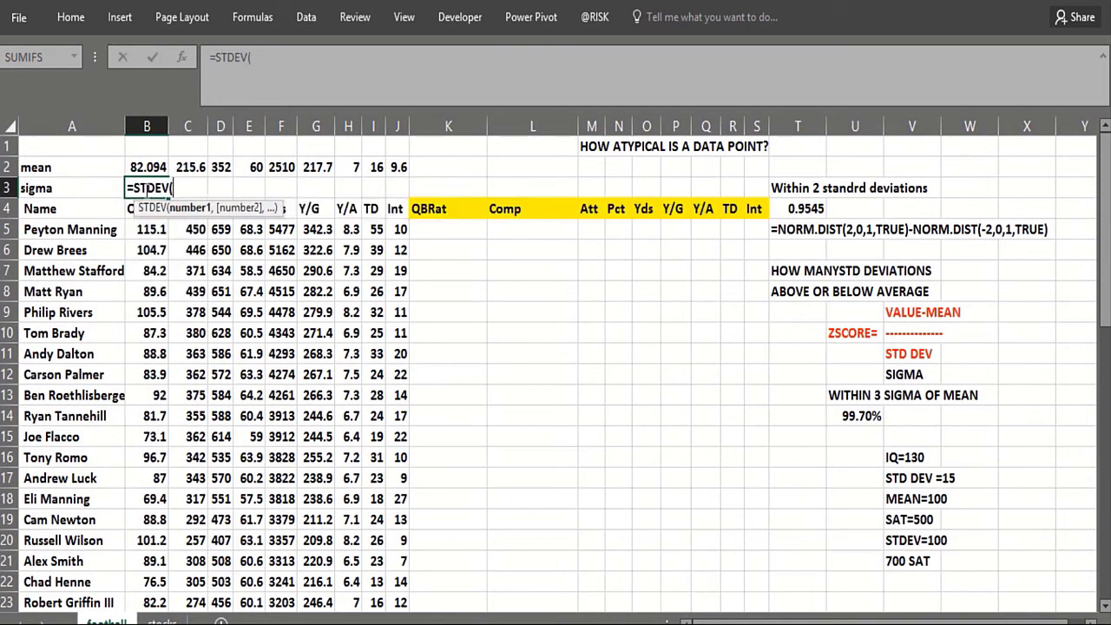
left_click(141, 229)
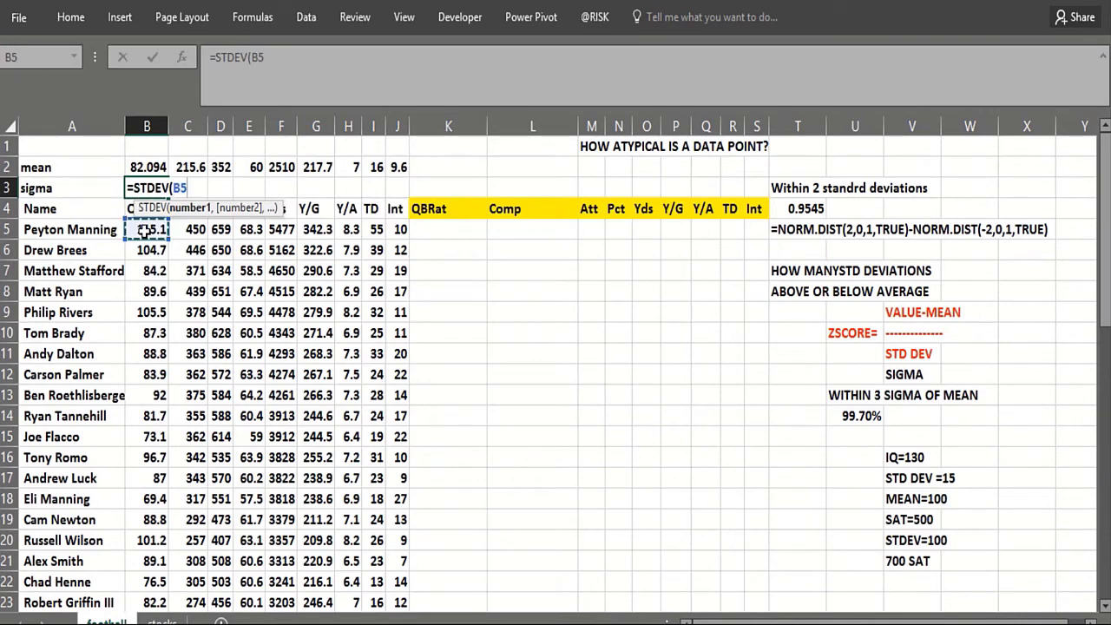
key("ctrl+shift+Down")
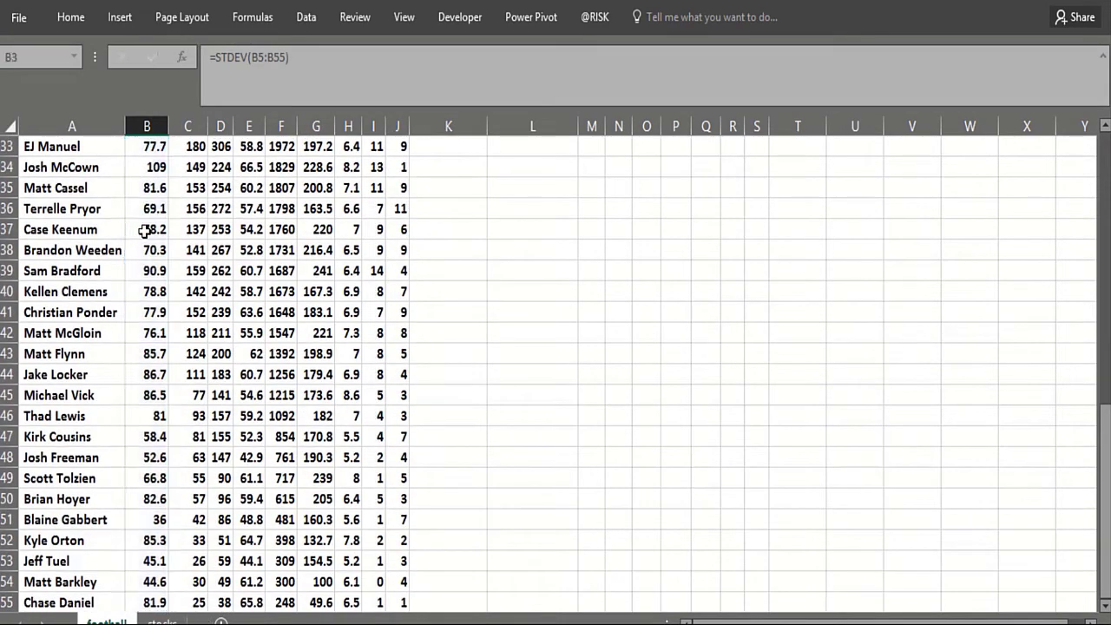
key("Return")
key("Up")
key("Up")
key("Up")
left_click(150, 189)
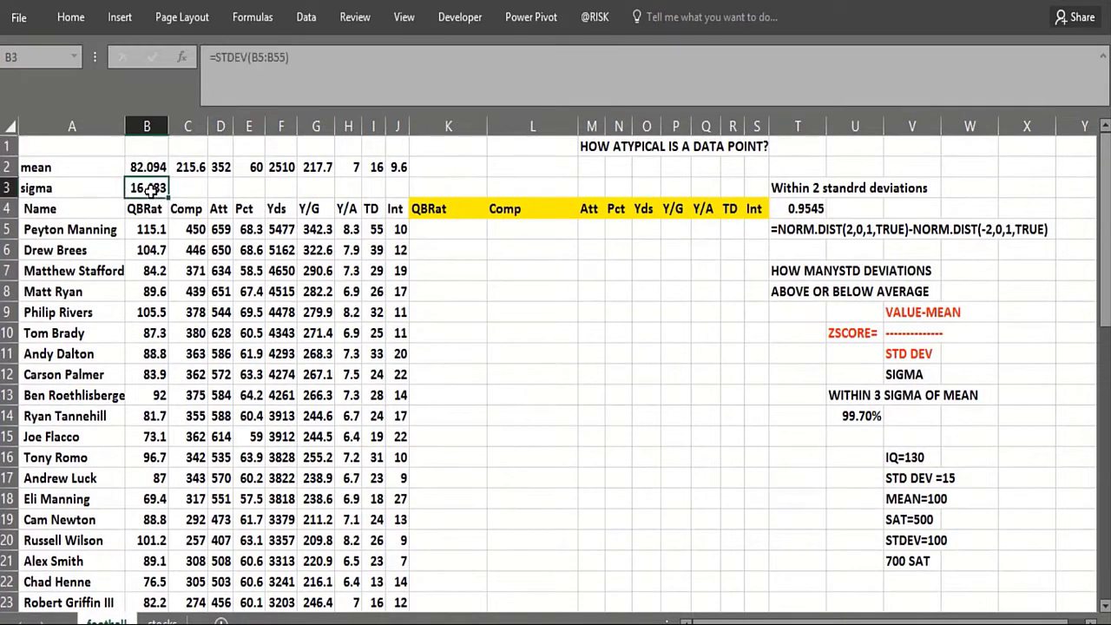
left_click_drag(170, 196, 401, 192)
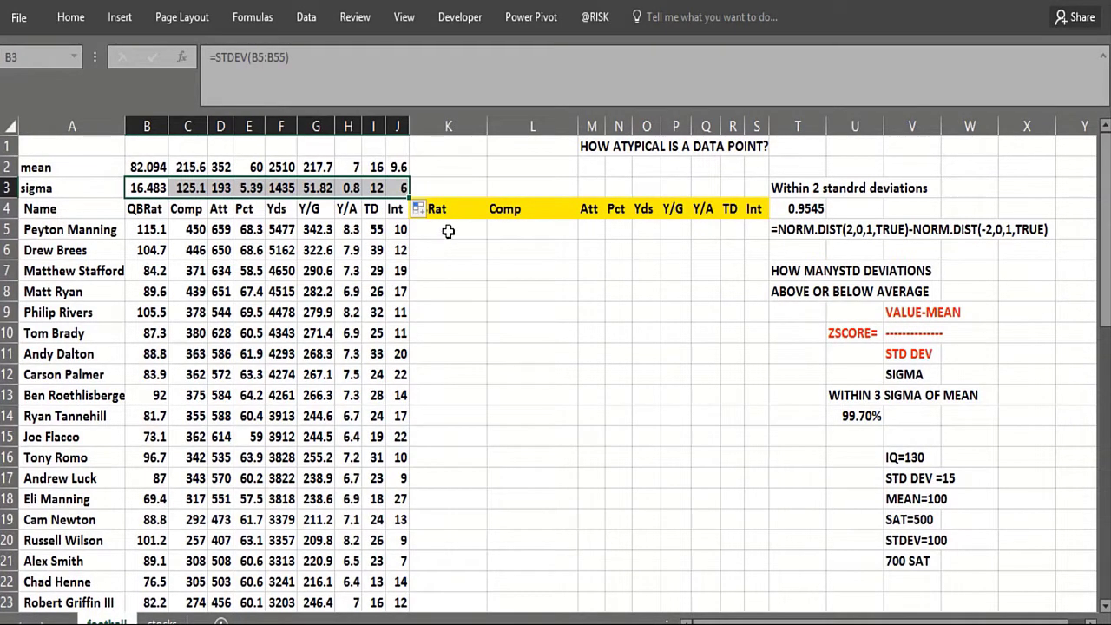
Enter the z-score formula =(B5-B$2)/B$3 in K5 for the first quarterback's QBRat
left_click(448, 231)
type("=(")
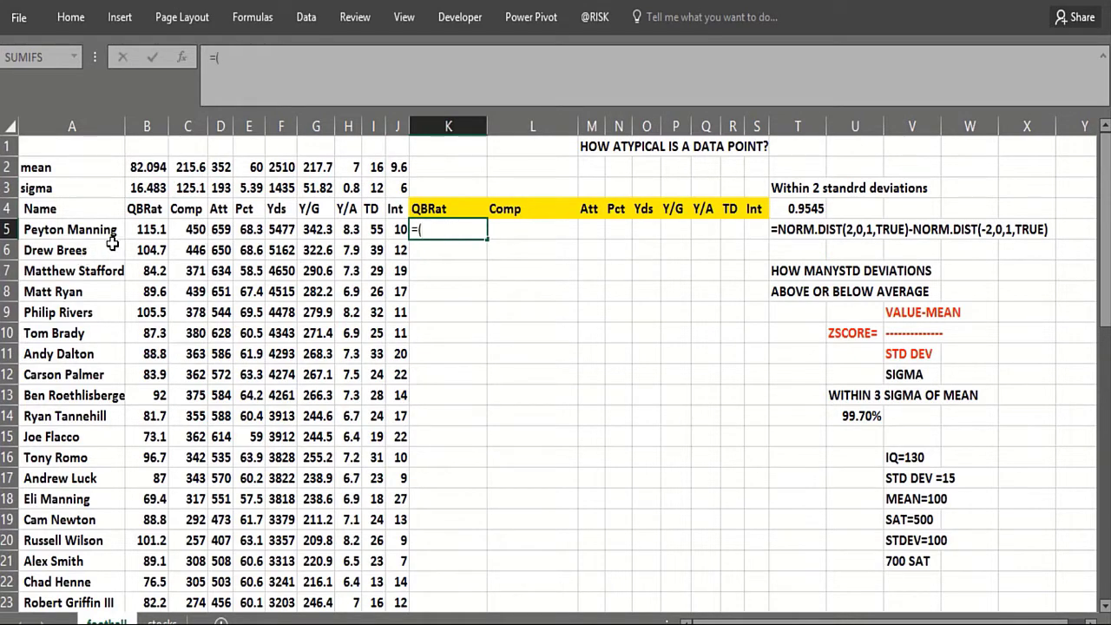
left_click(139, 230)
type("-")
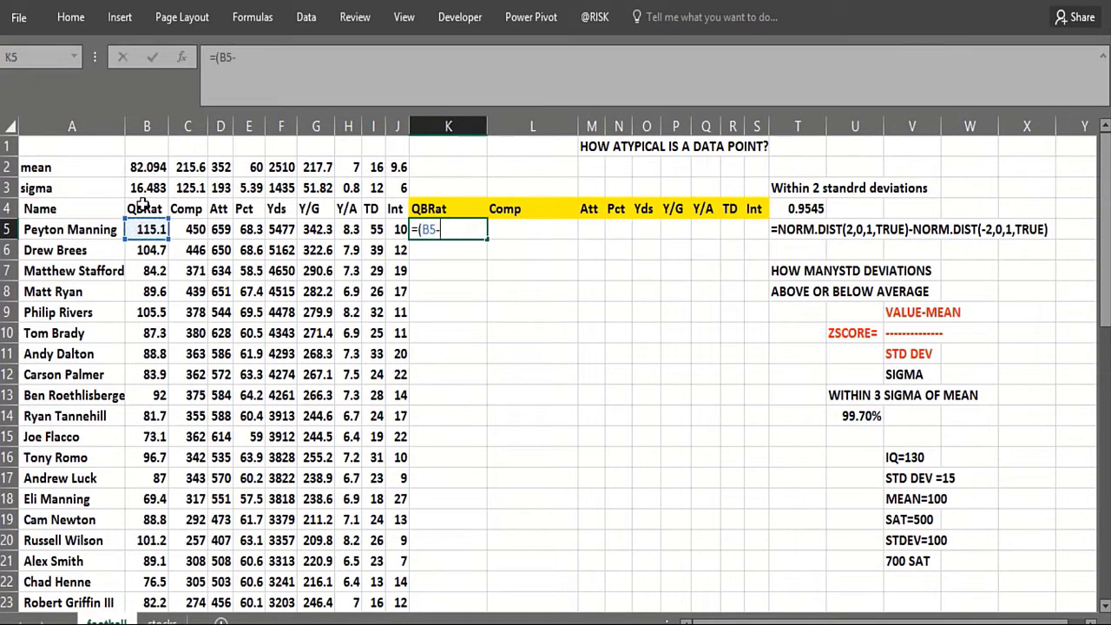
left_click(139, 167)
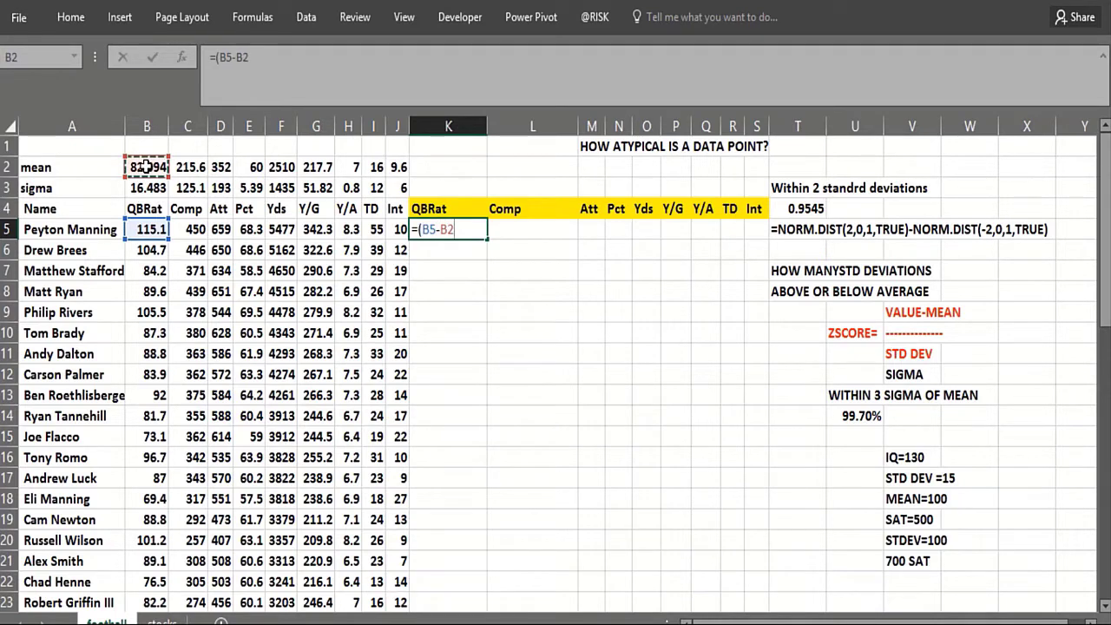
key("F4")
key("F4")
type(")")
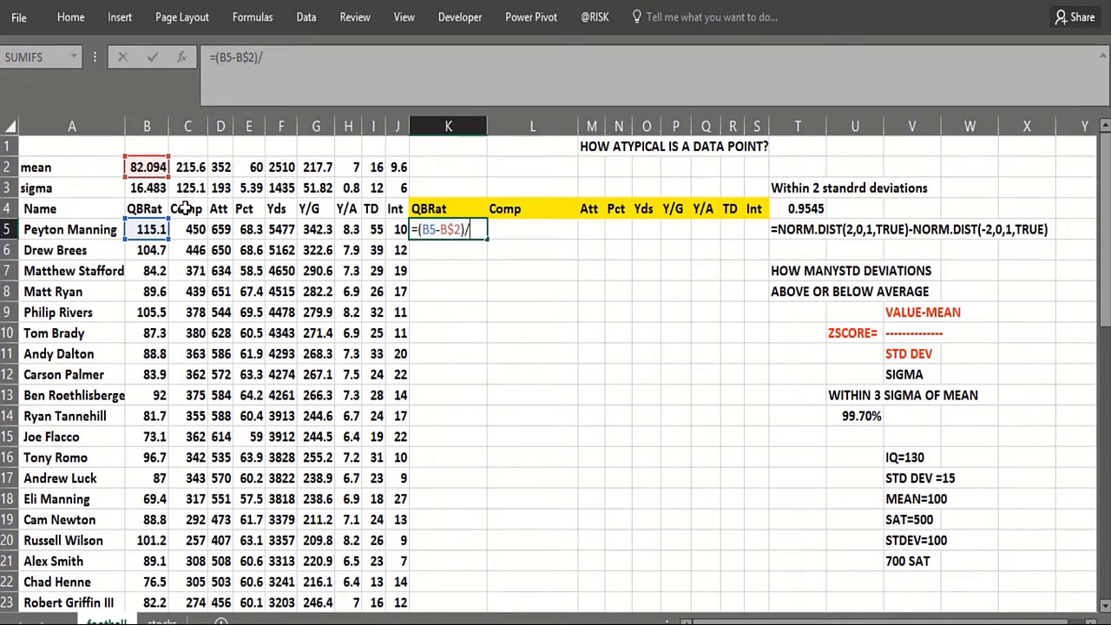
type("/")
left_click(134, 189)
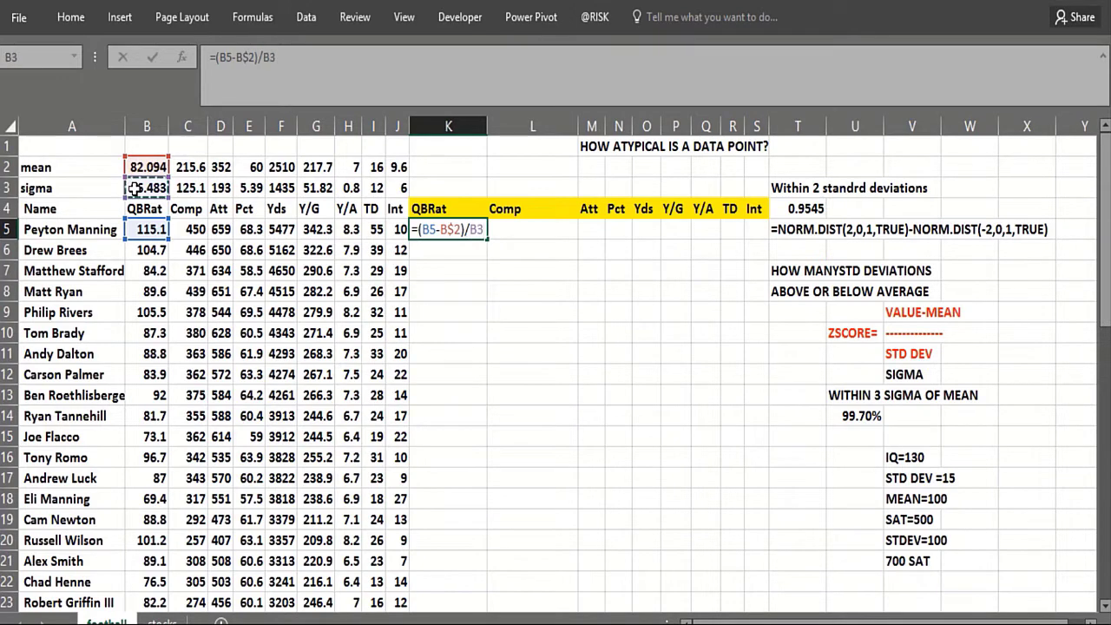
key("F4")
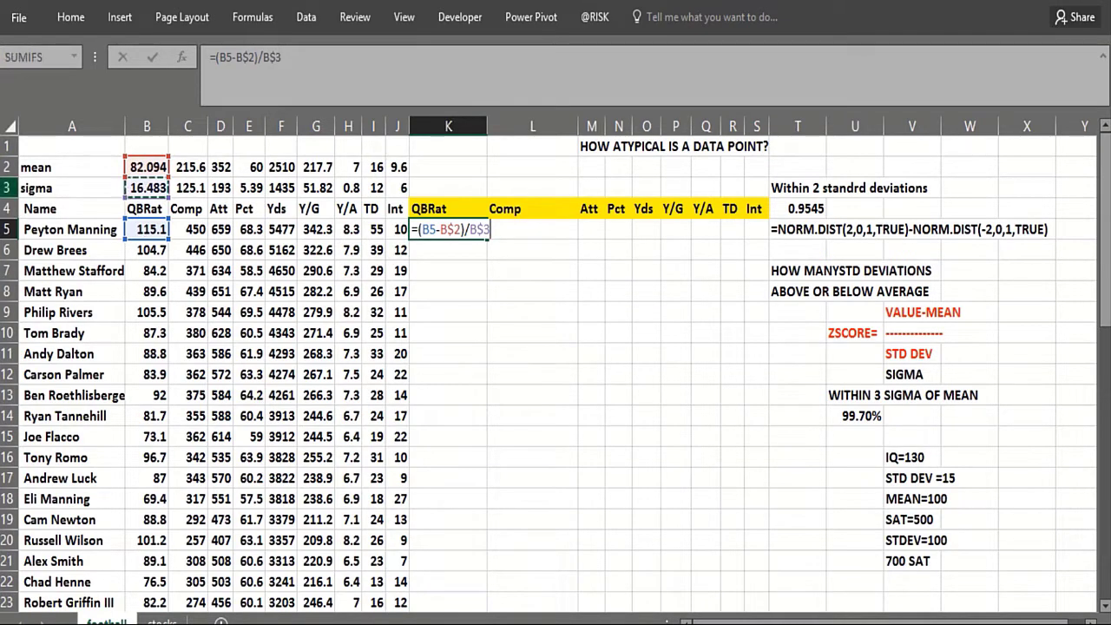
key("ctrl+Return")
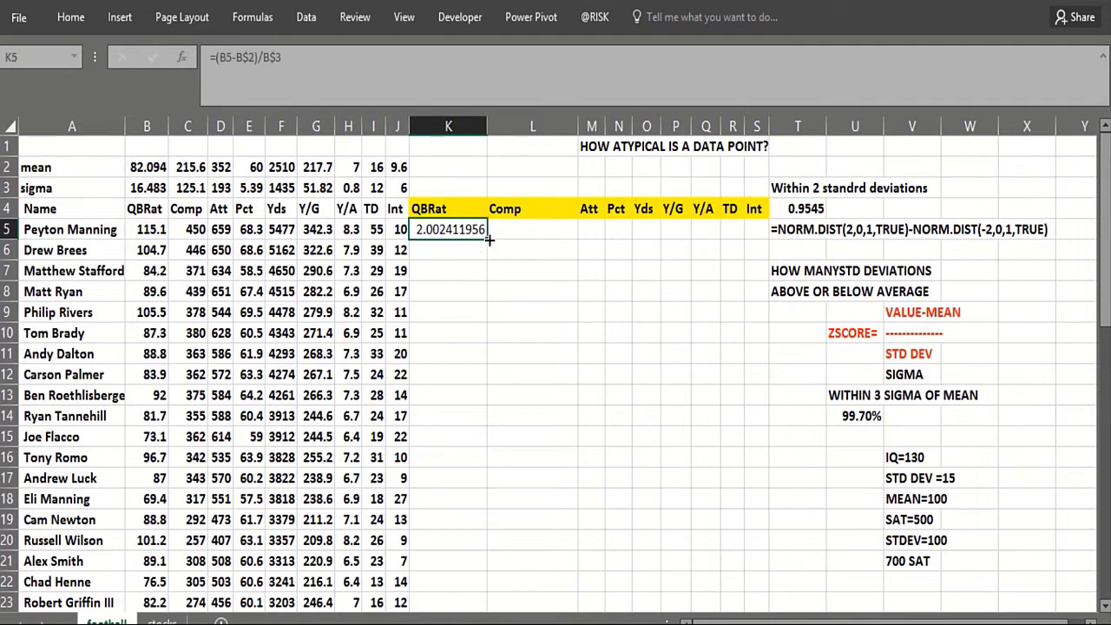
Fill the z-score formula from K5 across to S5 and down through row 55
left_click_drag(494, 240, 771, 239)
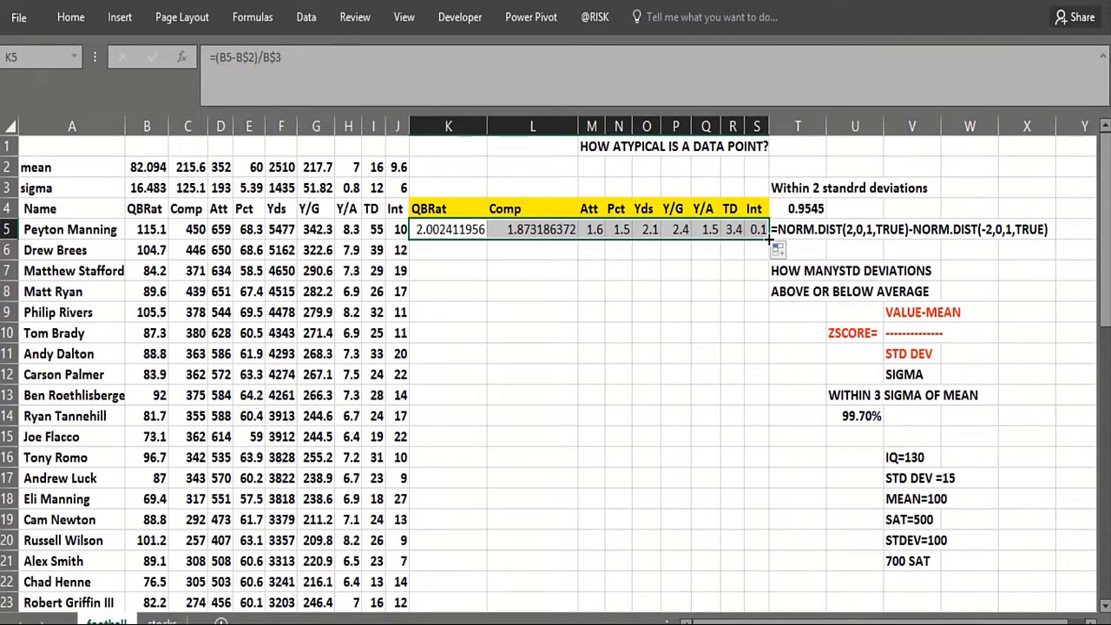
double_click(770, 243)
left_click(478, 232)
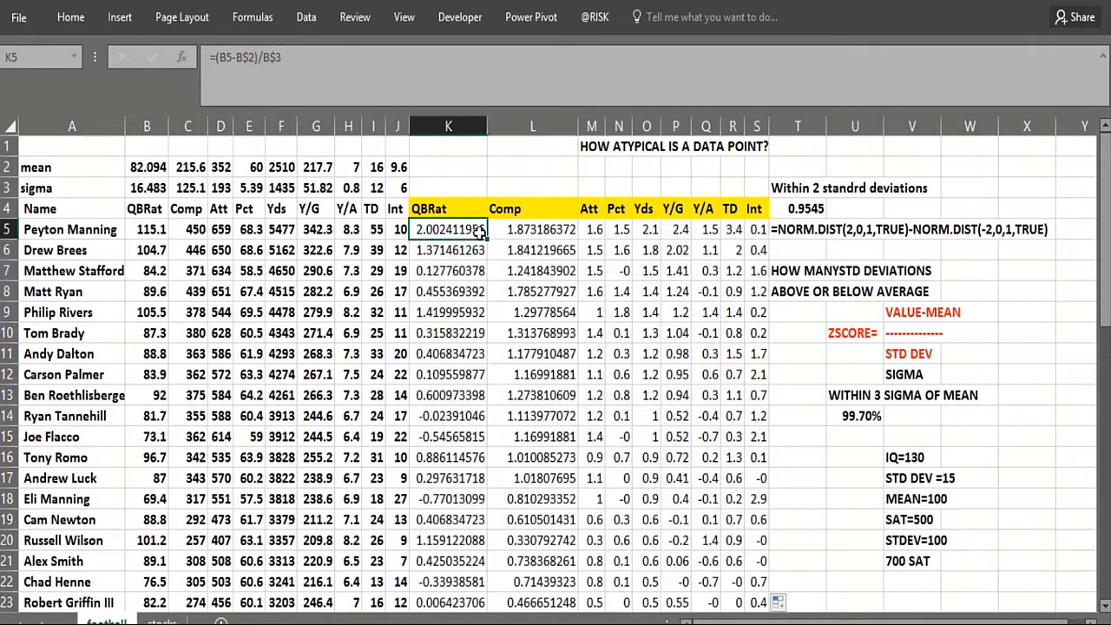
Start a formula-based conditional formatting rule for the z-scores in K5:S55 with the condition =ABS(K5)>2
left_click_drag(479, 233, 761, 250)
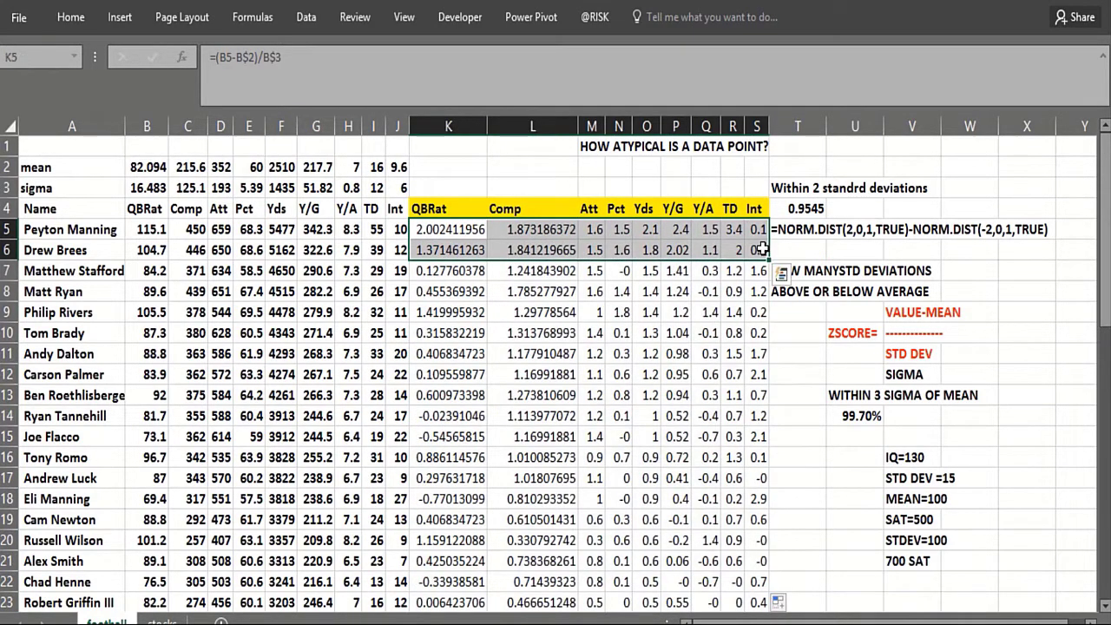
double_click(760, 250)
scroll(760, 250, "down", 11)
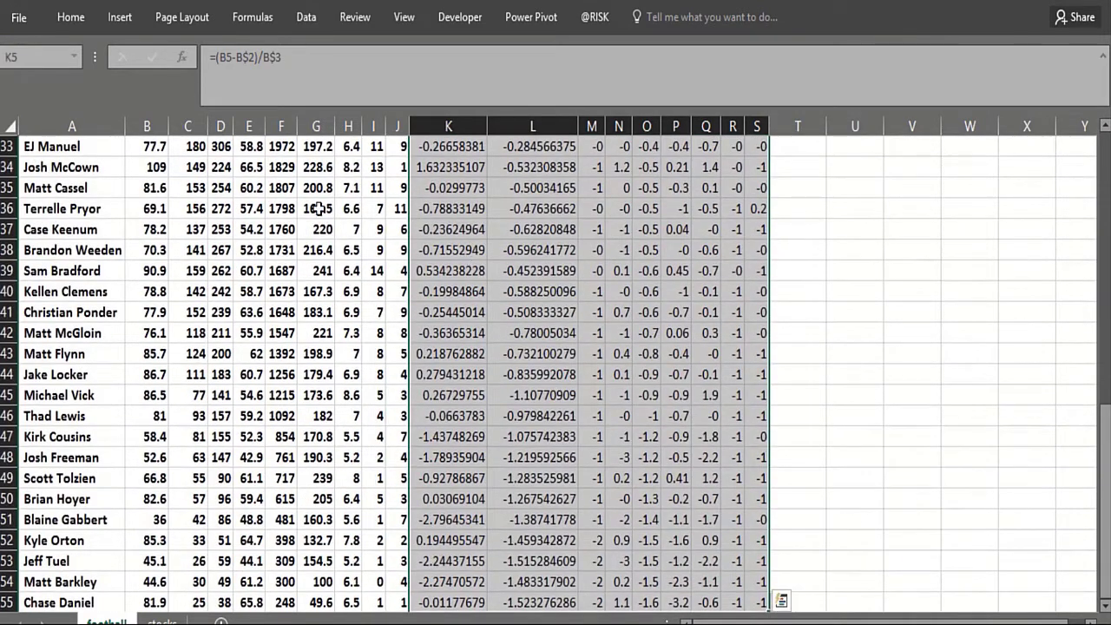
left_click(72, 17)
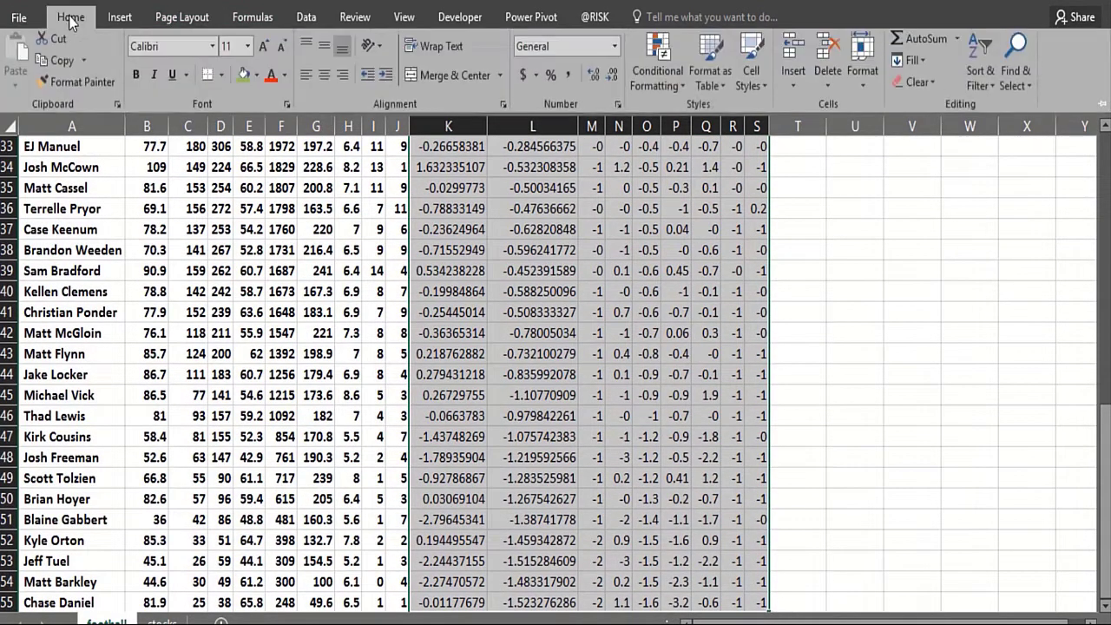
left_click(651, 80)
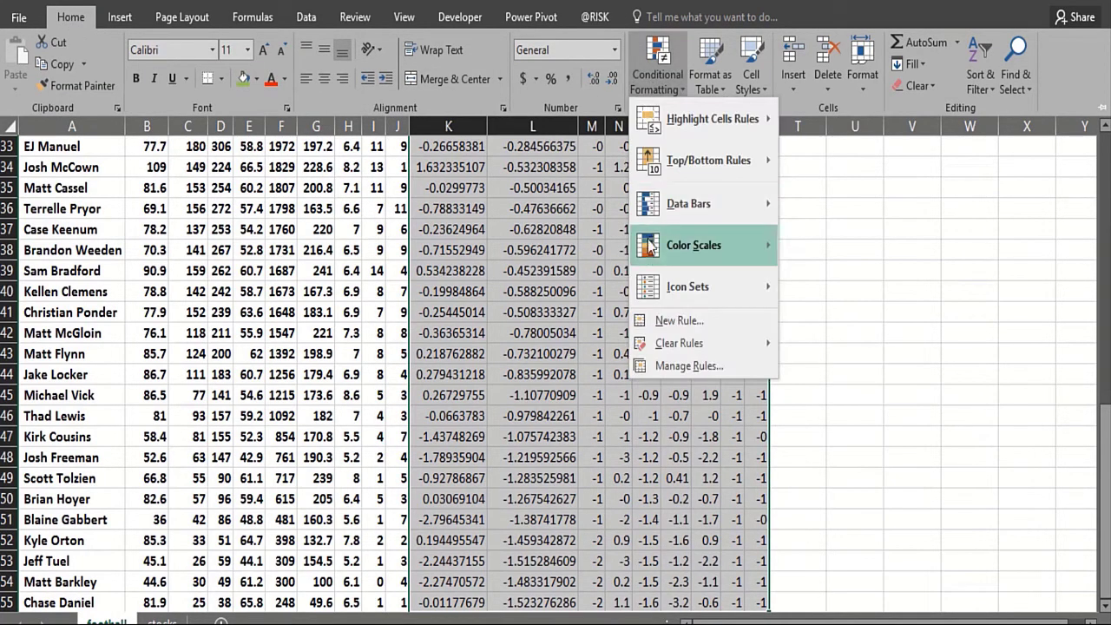
left_click(653, 320)
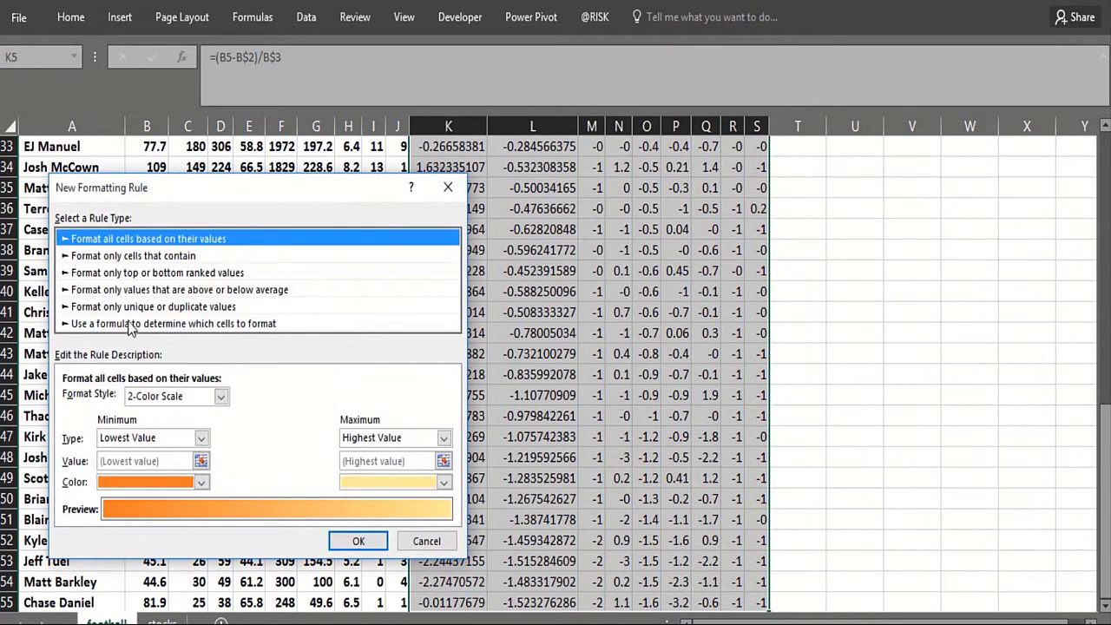
left_click(131, 324)
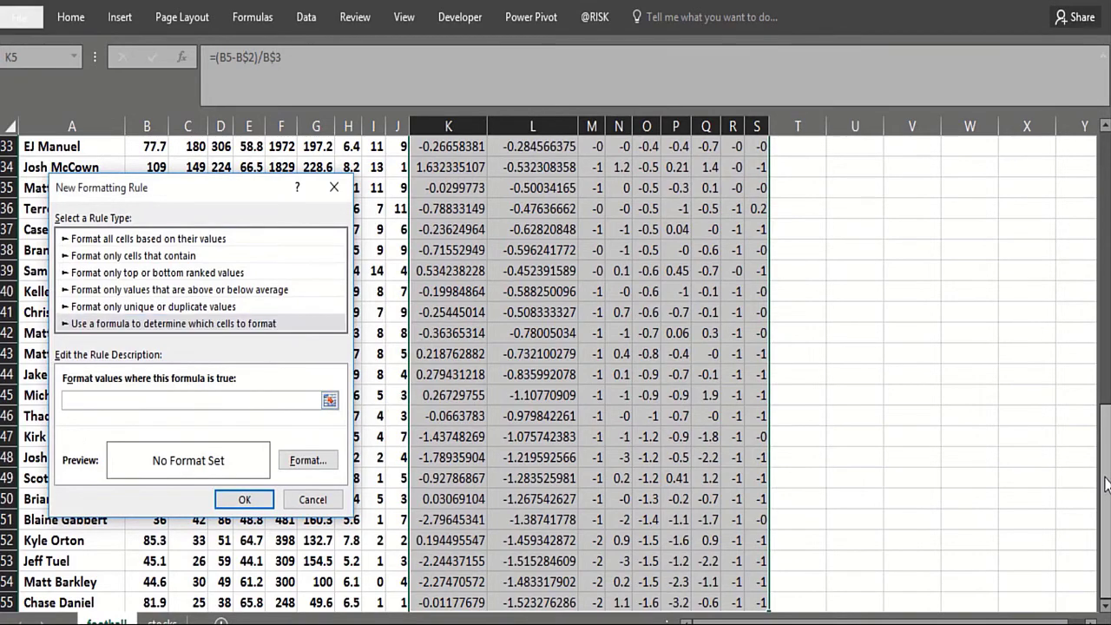
left_click_drag(1106, 483, 1105, 212)
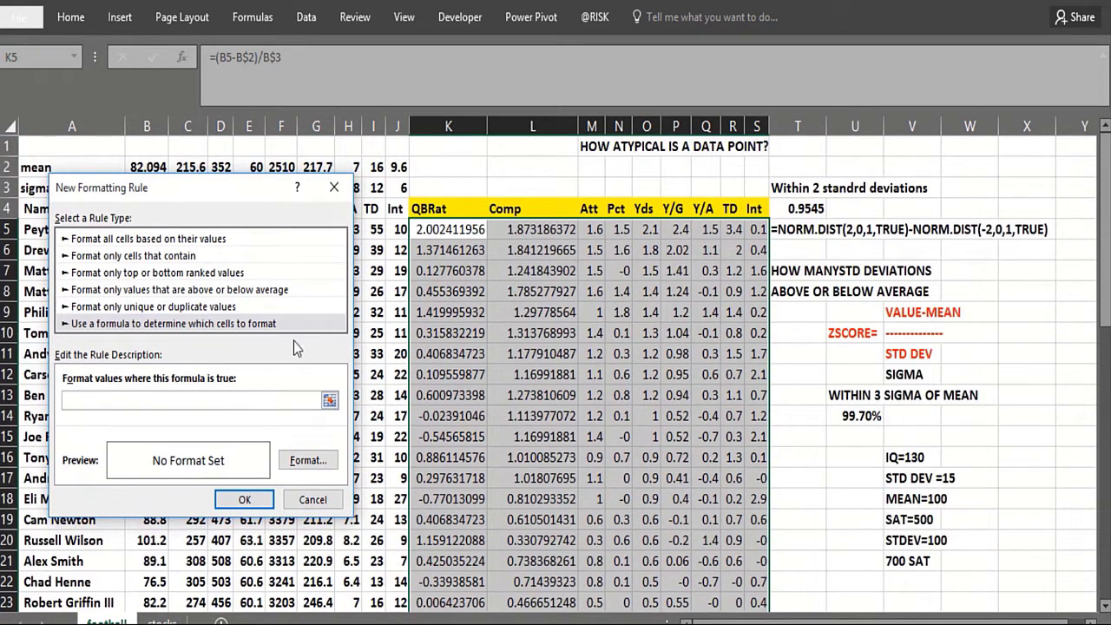
left_click(330, 400)
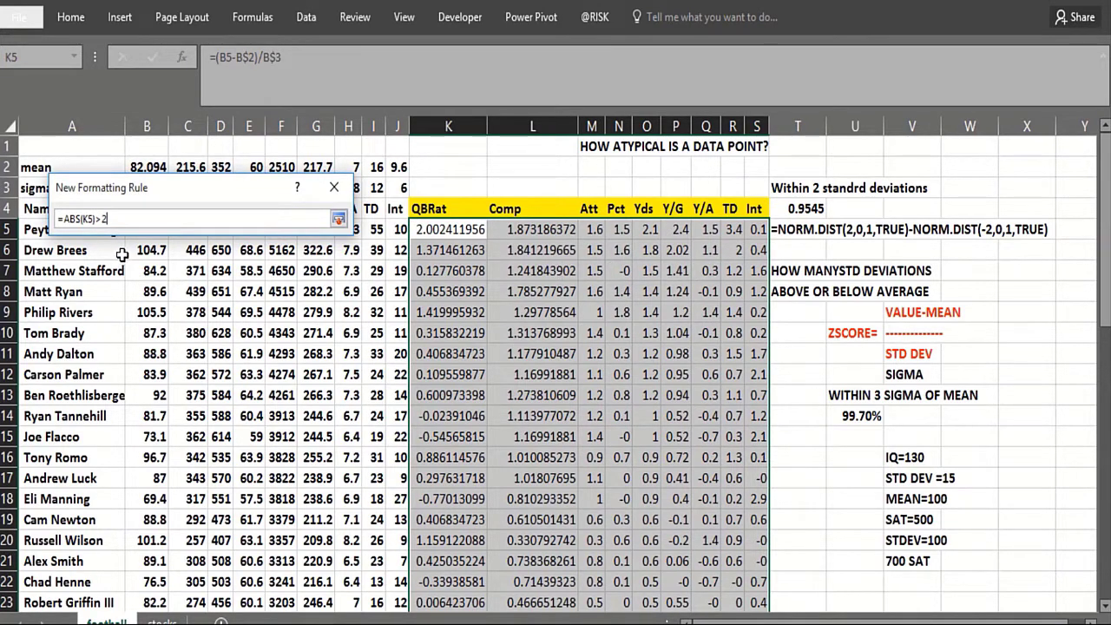
left_click(337, 222)
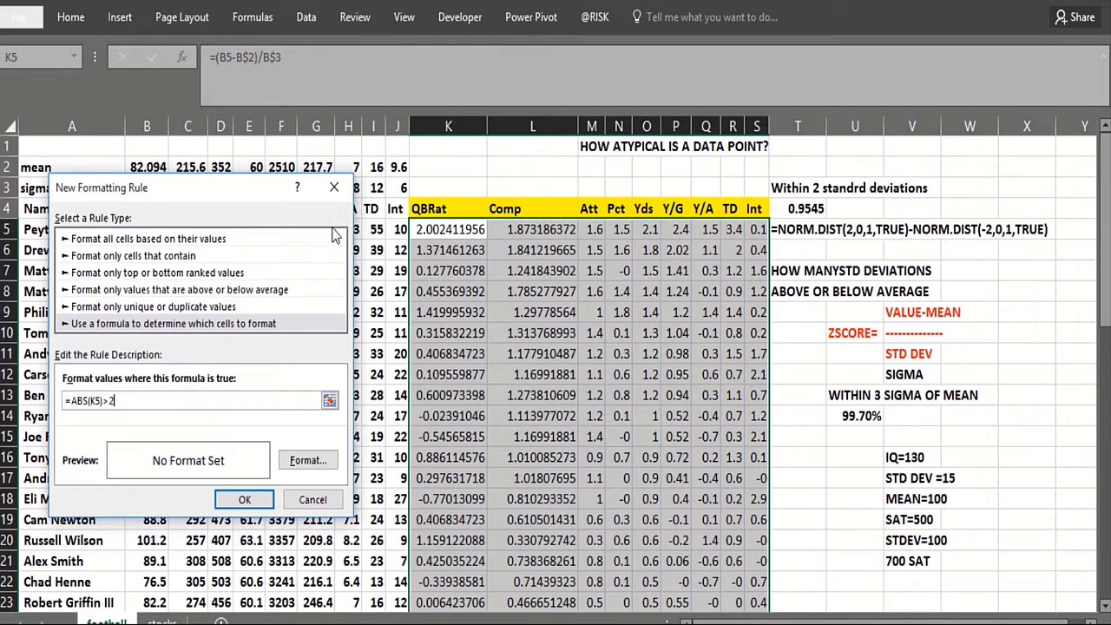
Give the formatting rule an orange background fill and apply it to the z-scores
left_click(304, 461)
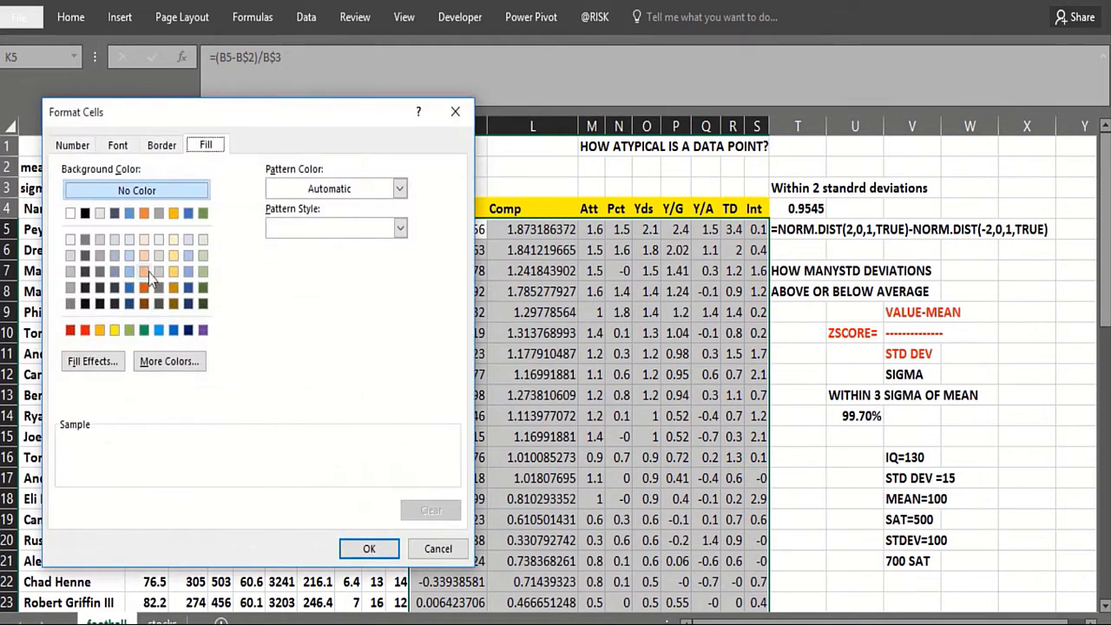
left_click(102, 331)
left_click(369, 549)
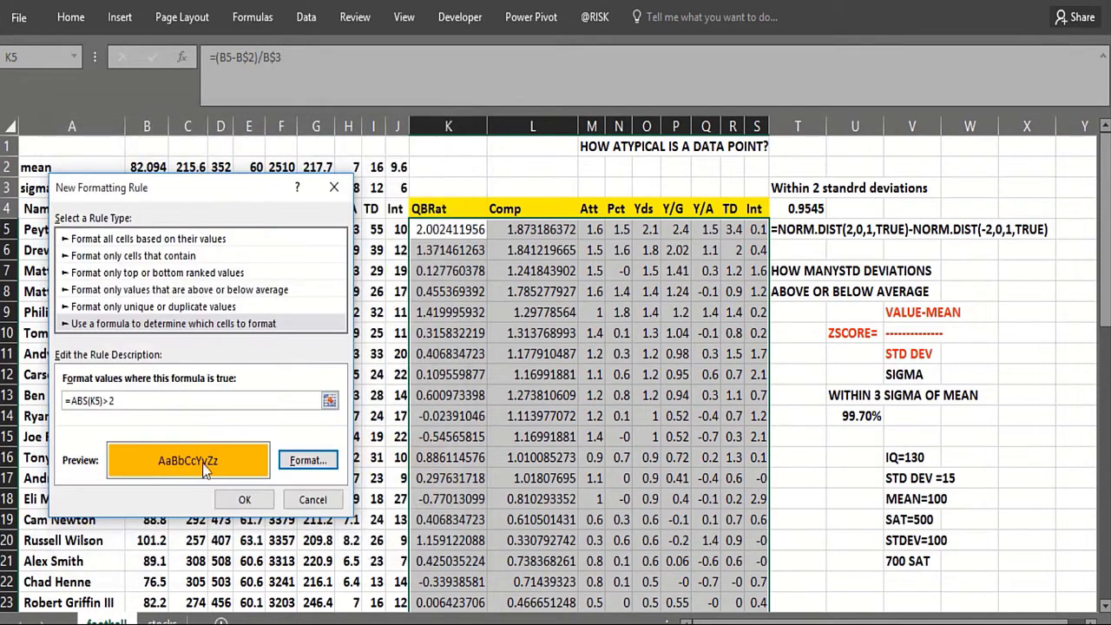
left_click(242, 501)
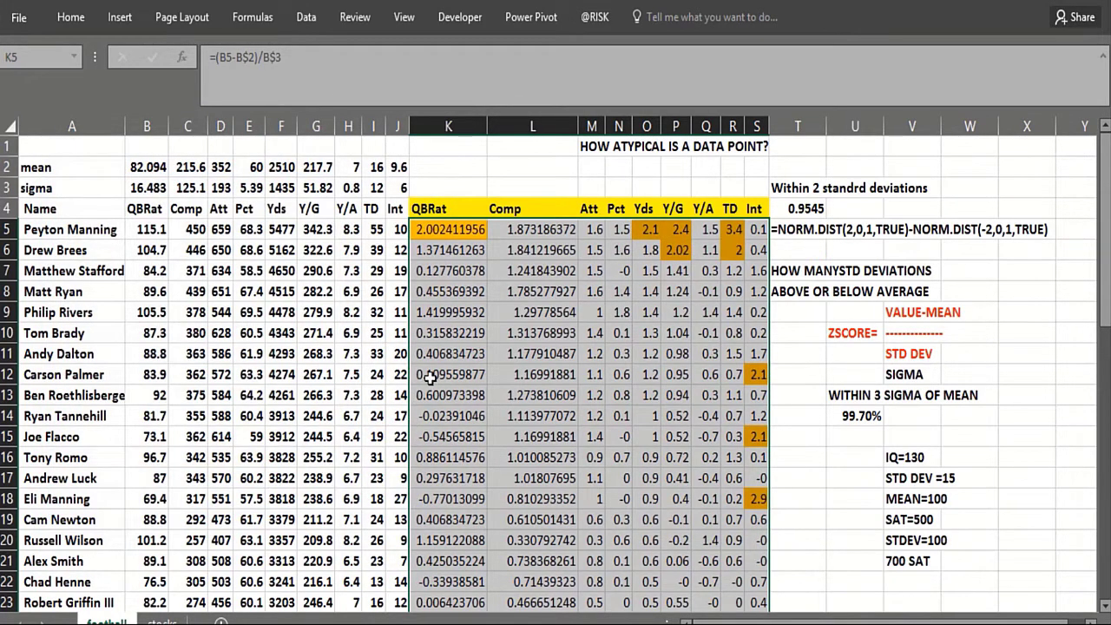
Examine the highlighted z-scores in the QBRat, Y/G, TD and Int columns, including K5, P6, R6, S12, S15 and S18
left_click(430, 377)
left_click(447, 232)
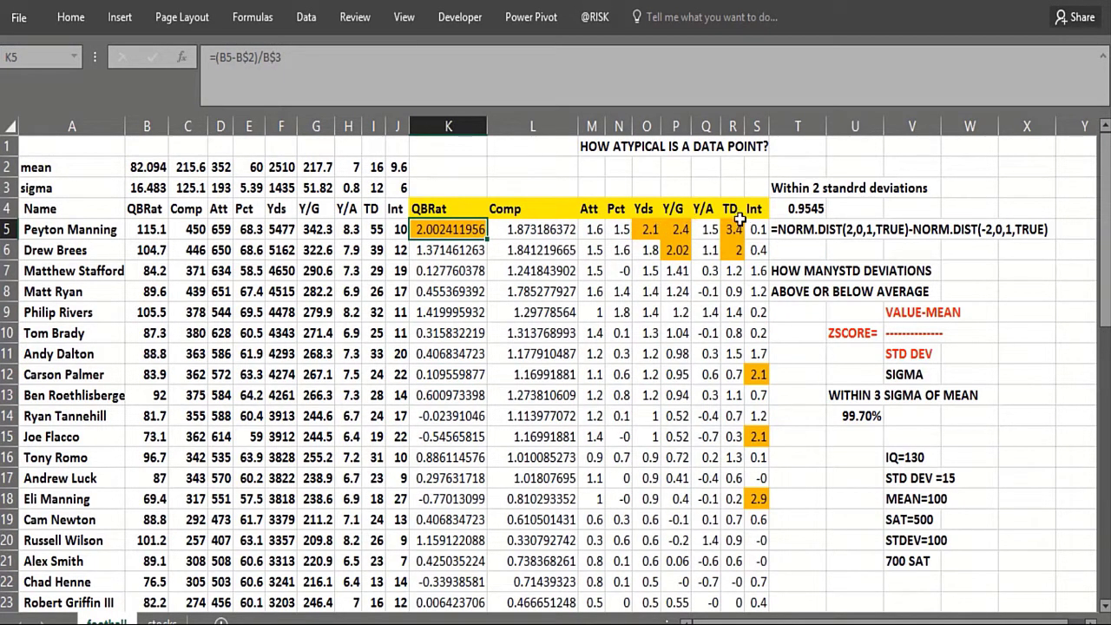
left_click(675, 251)
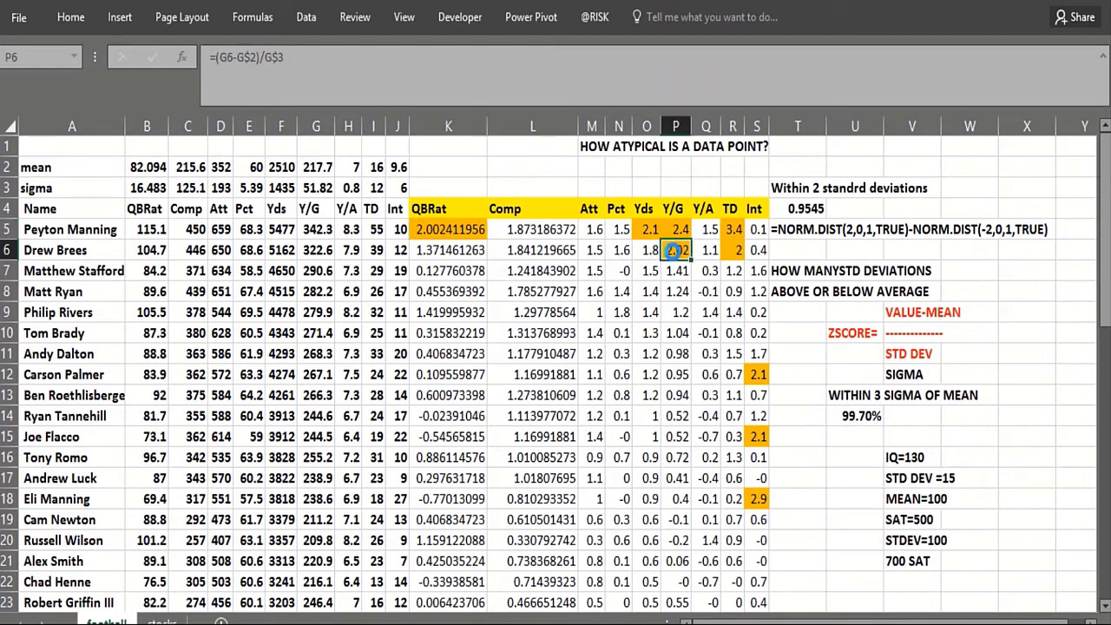
left_click(731, 252)
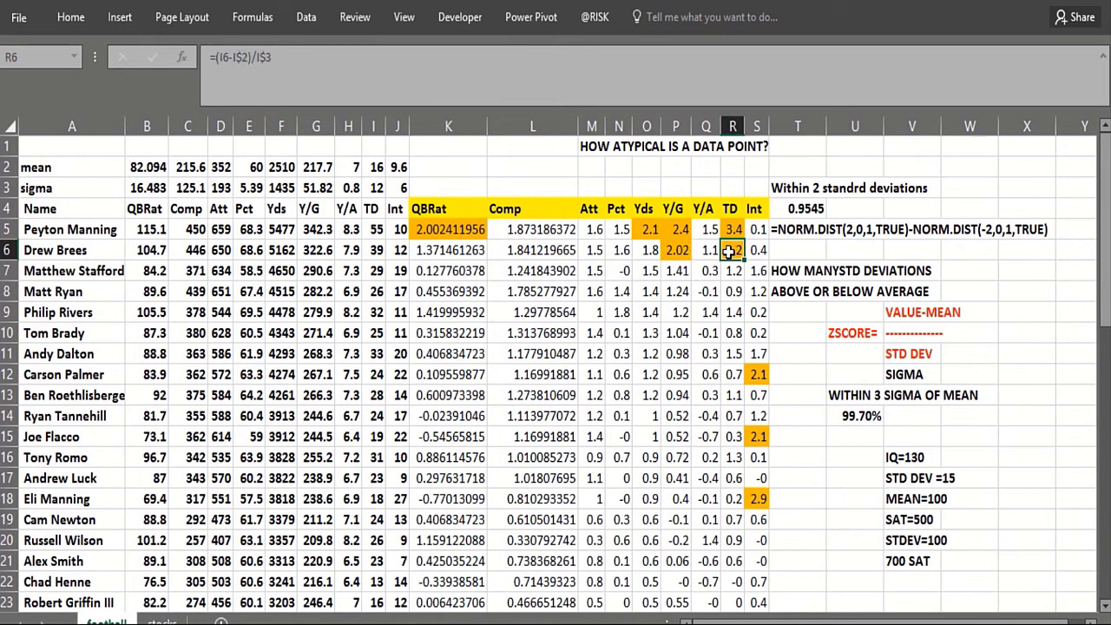
left_click(753, 375)
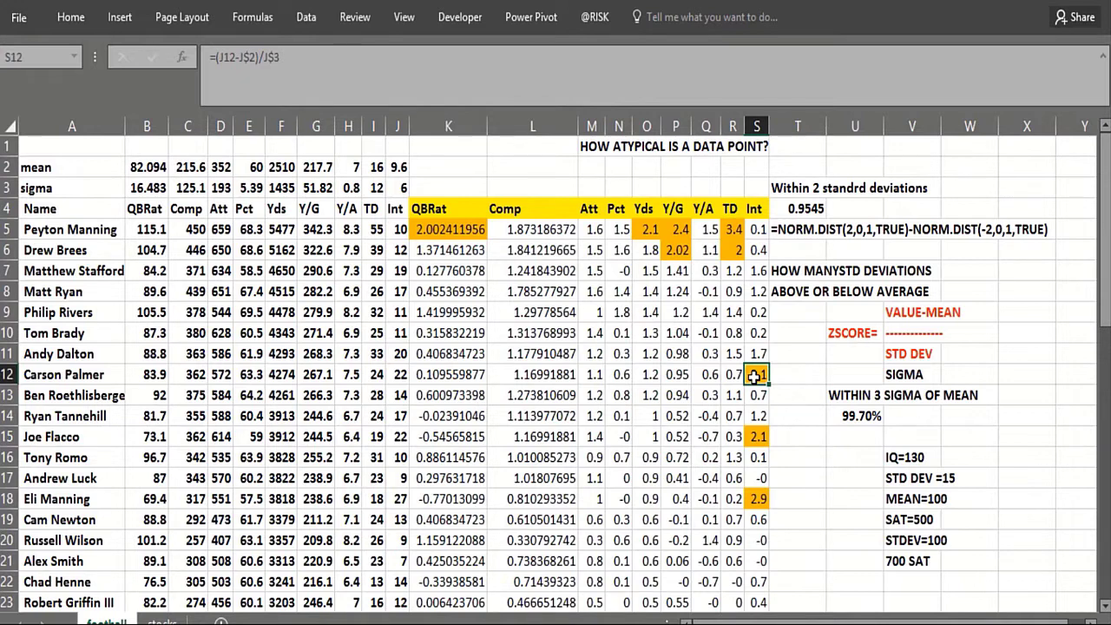
left_click(749, 440)
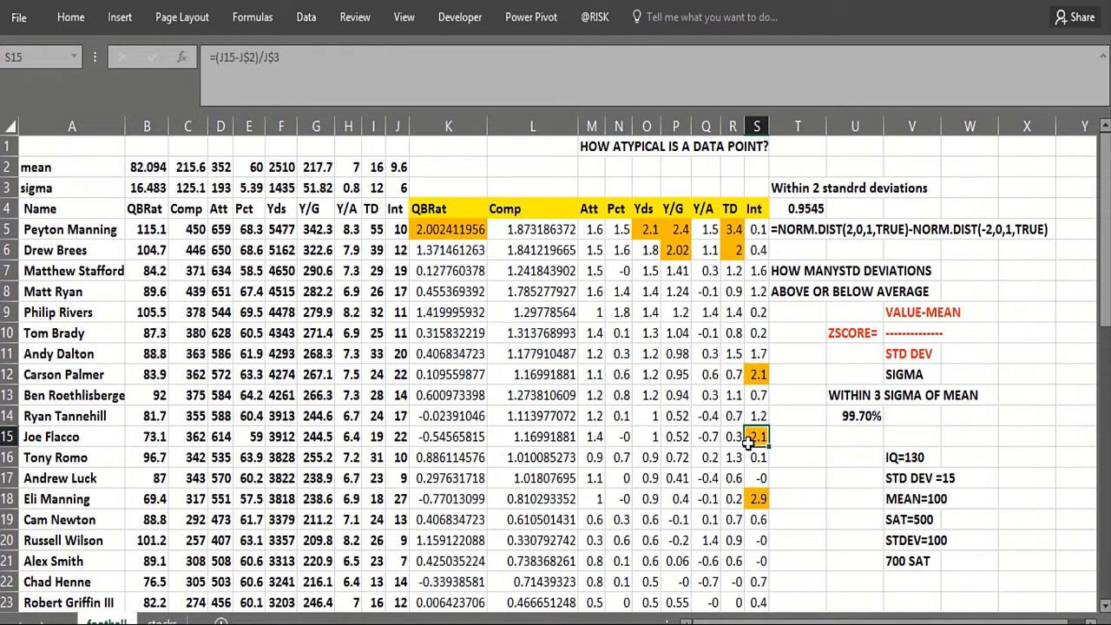
left_click(756, 498)
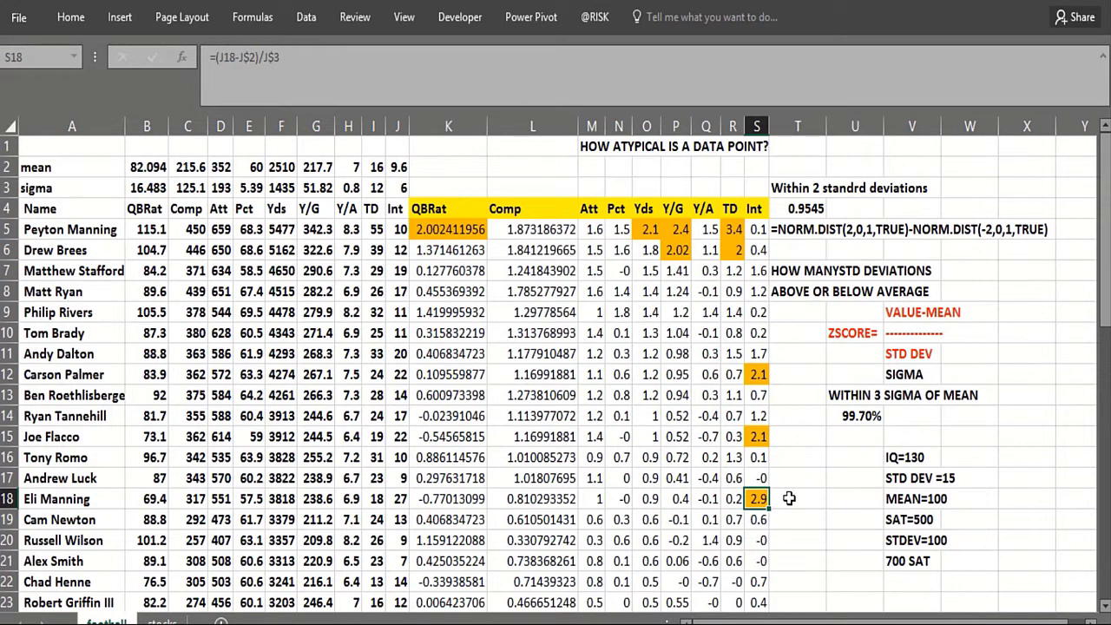
left_click(590, 478)
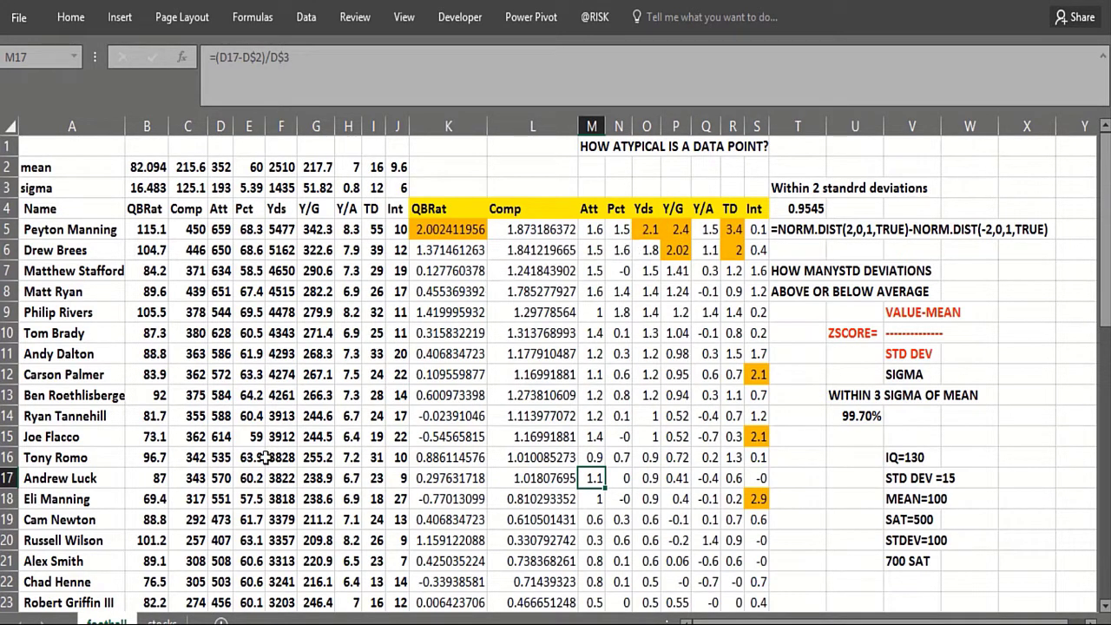
Switch to the stocks worksheet with the largest daily percentage changes
left_click(170, 621)
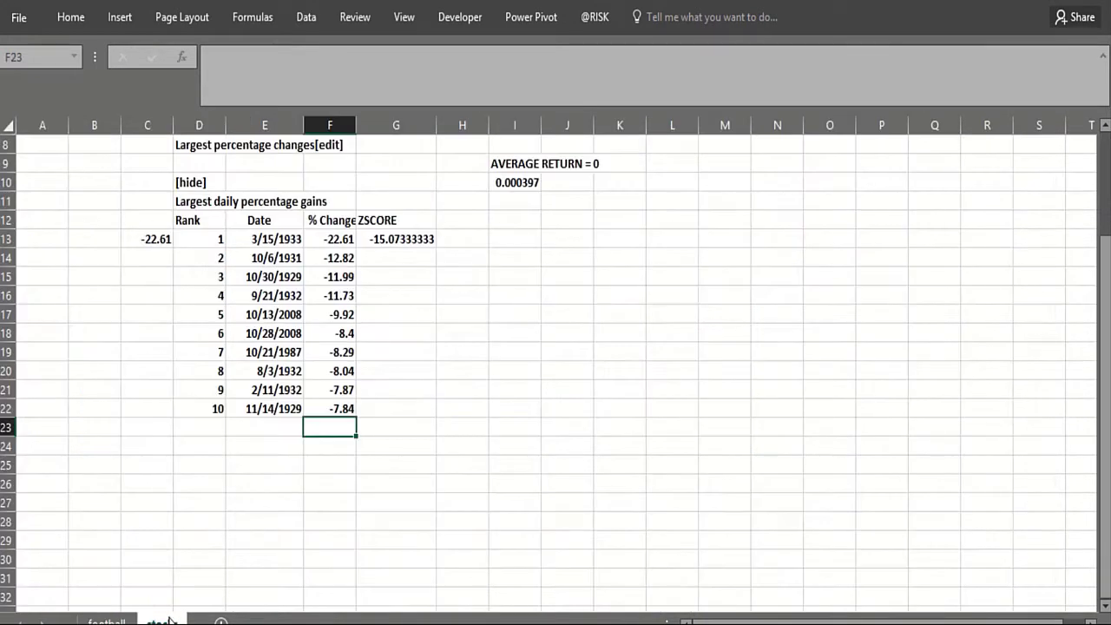
Clear the existing z-score from G13 beside the rank 1 percentage change
left_click(316, 521)
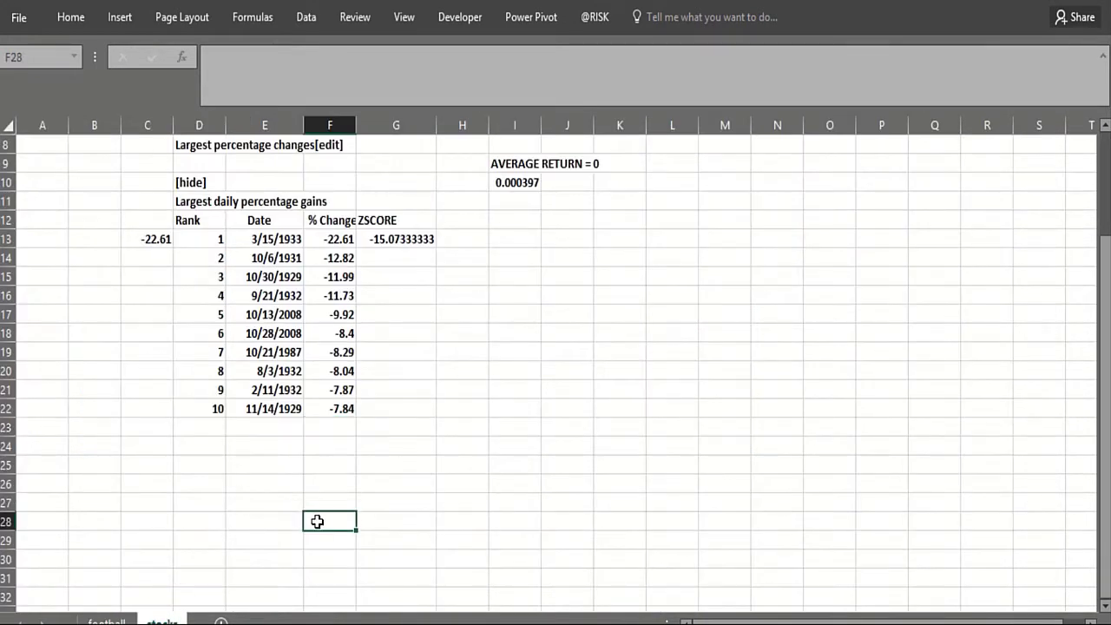
left_click(372, 240)
key("Delete")
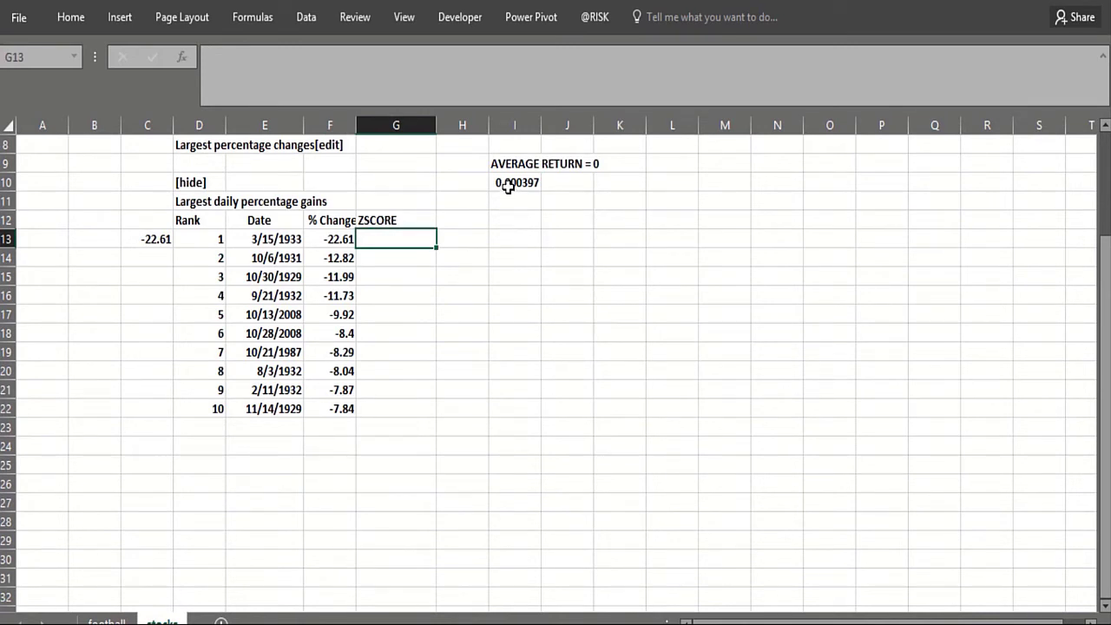
Write the z-score definition as text in J12:J14: VALUE-AVERAGE, a line of dashes, and STDEV
left_click(590, 220)
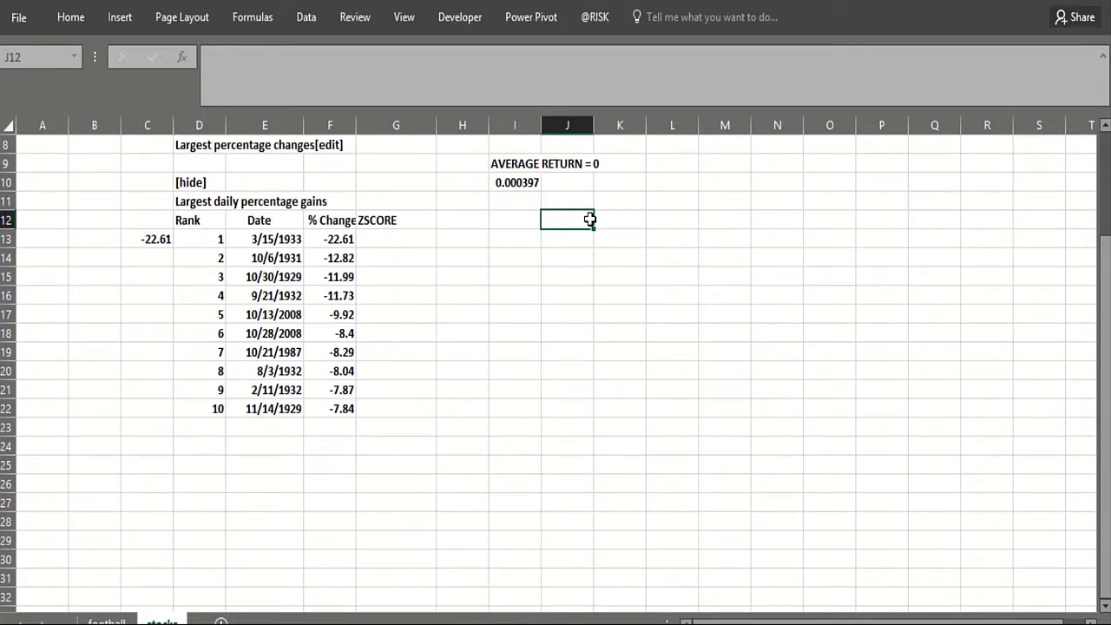
type("VALUE-")
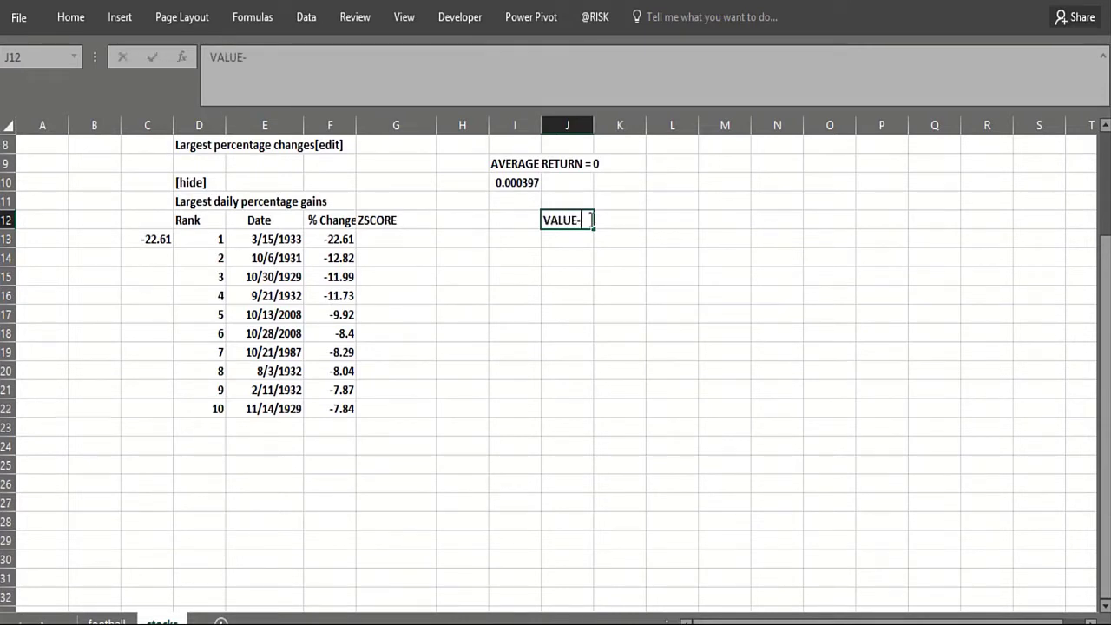
type("AVERAGE")
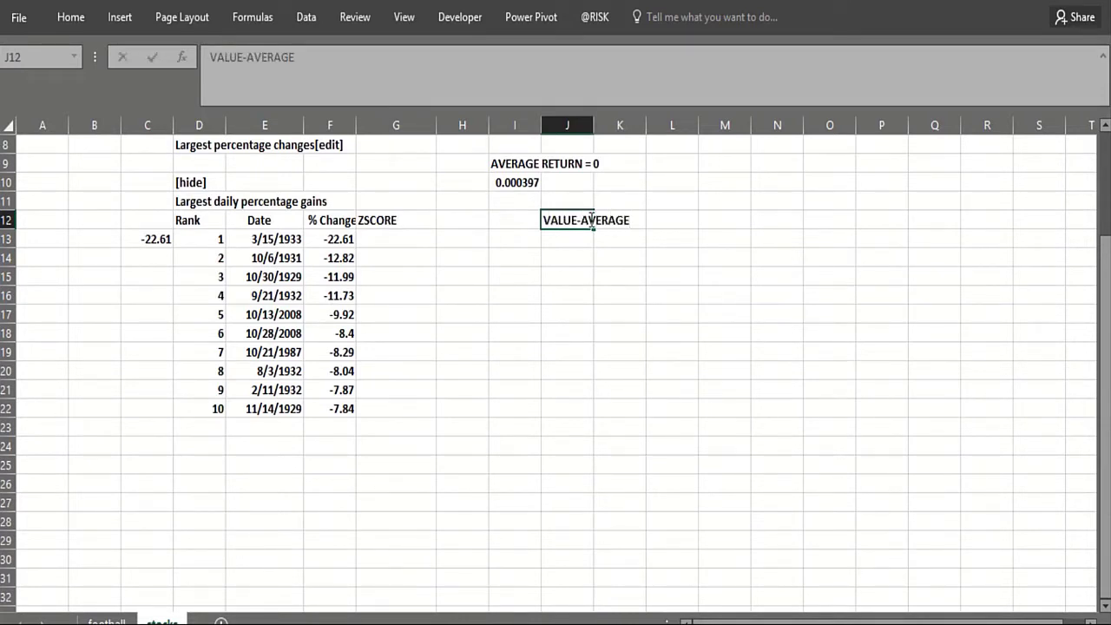
key("Return")
type("----------------")
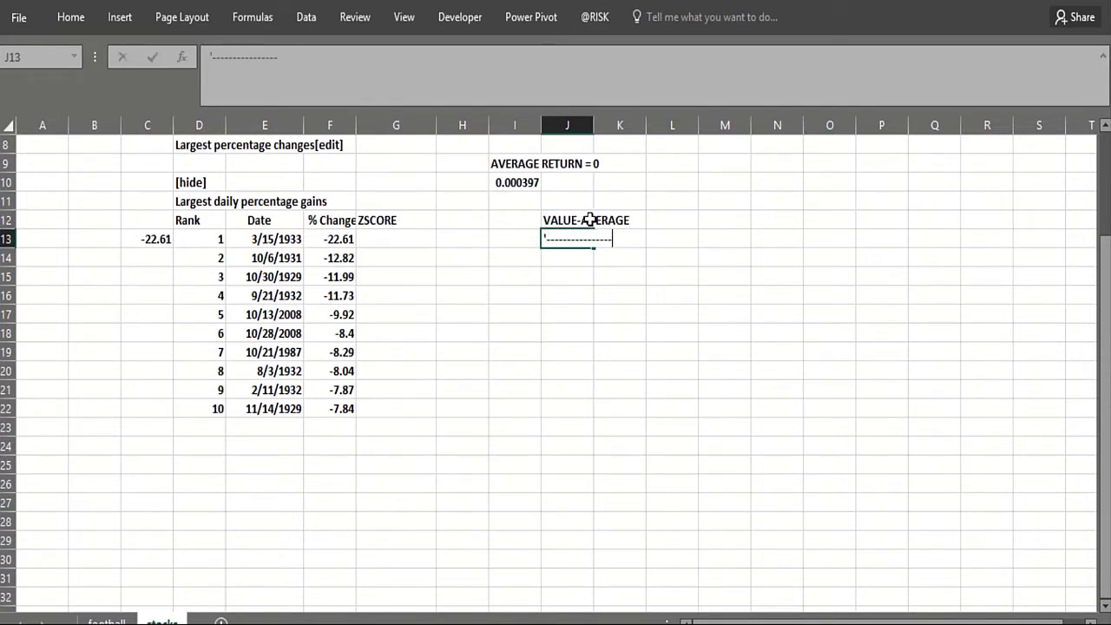
key("Return")
type("STDEV")
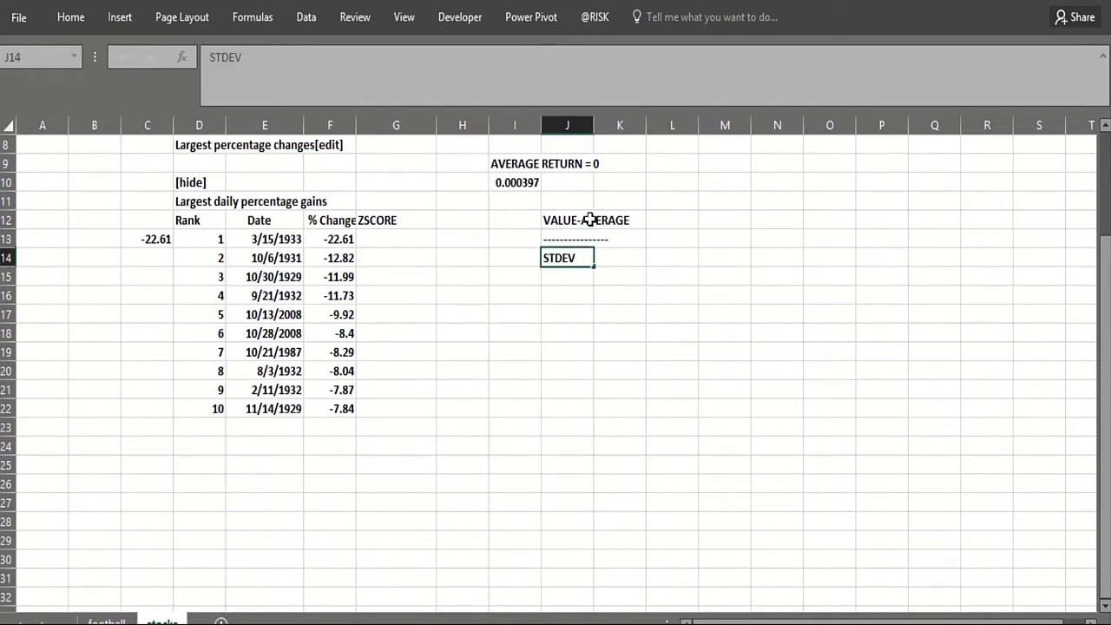
key("Return")
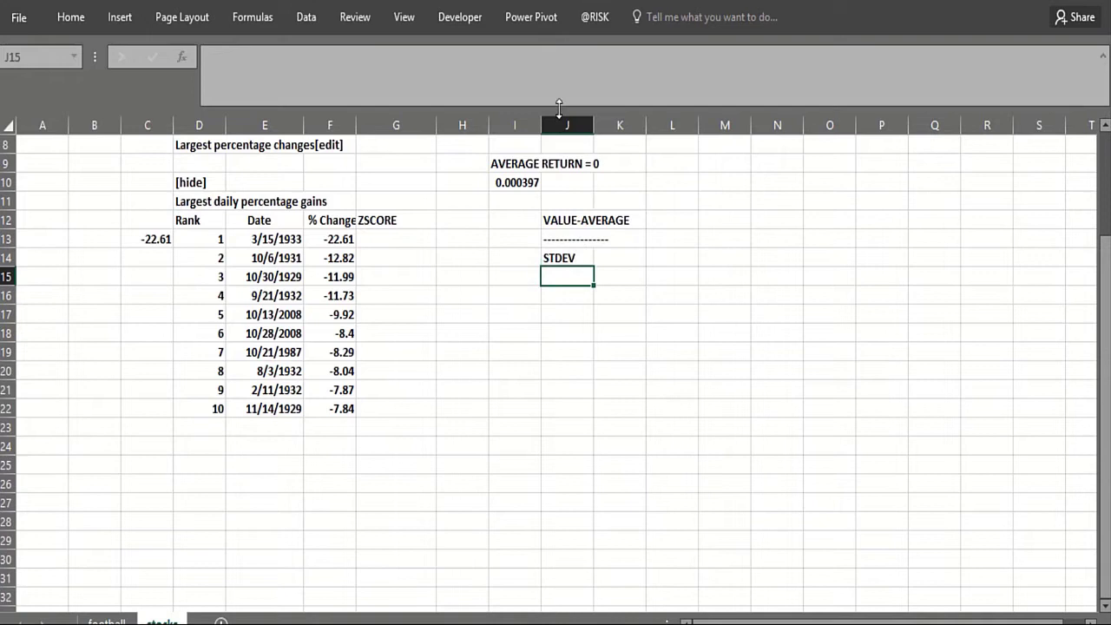
Enter the note STDEV=.015 in I8 and check the average daily return formula in I10
left_click(504, 145)
type("STDEV")
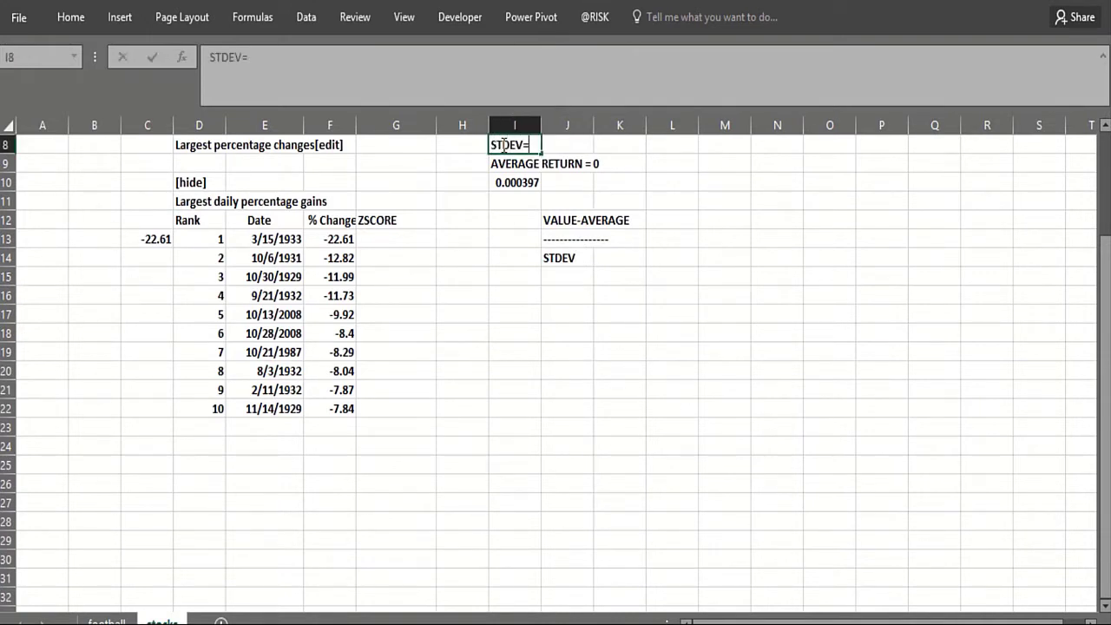
type("=.015")
key("Return")
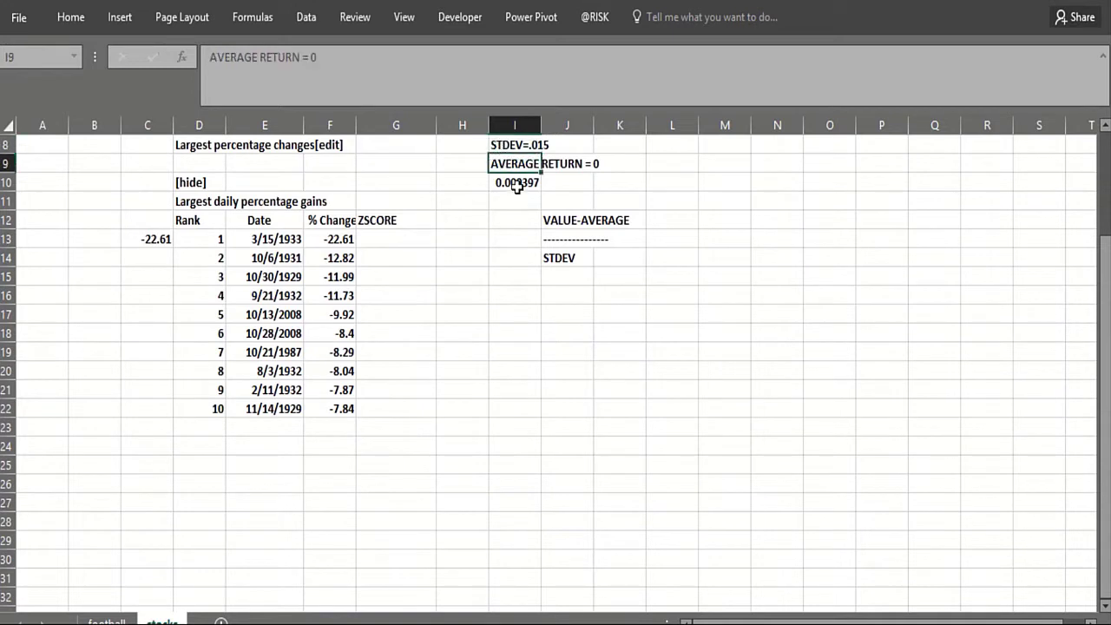
left_click(516, 183)
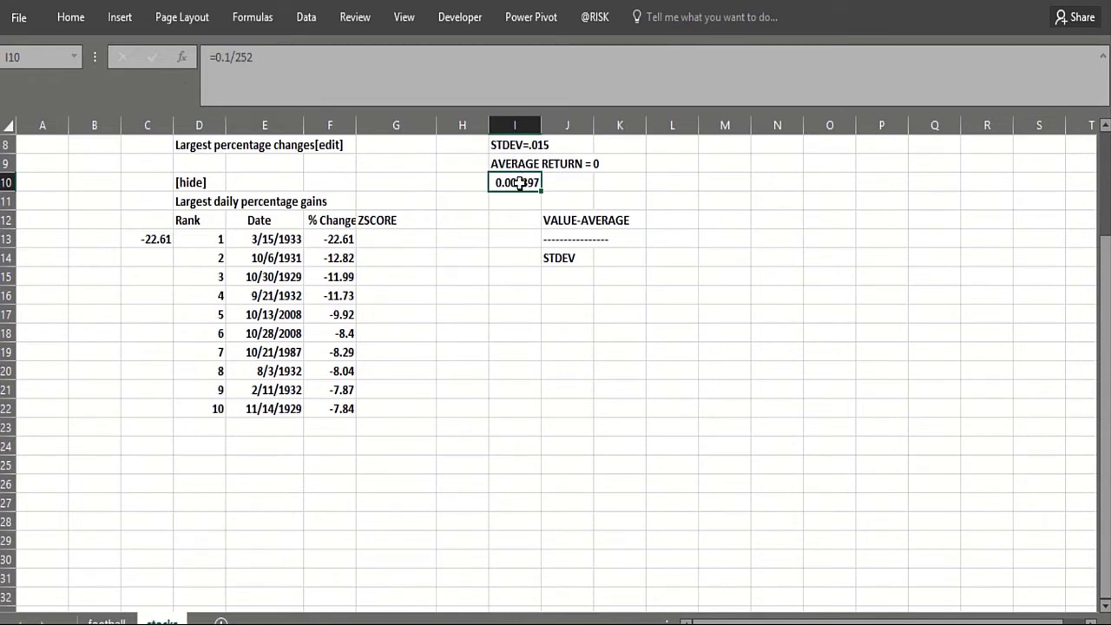
Compute the z-score of the rank 1 change in G13 with the formula =(F13-0)/1.5
left_click(371, 242)
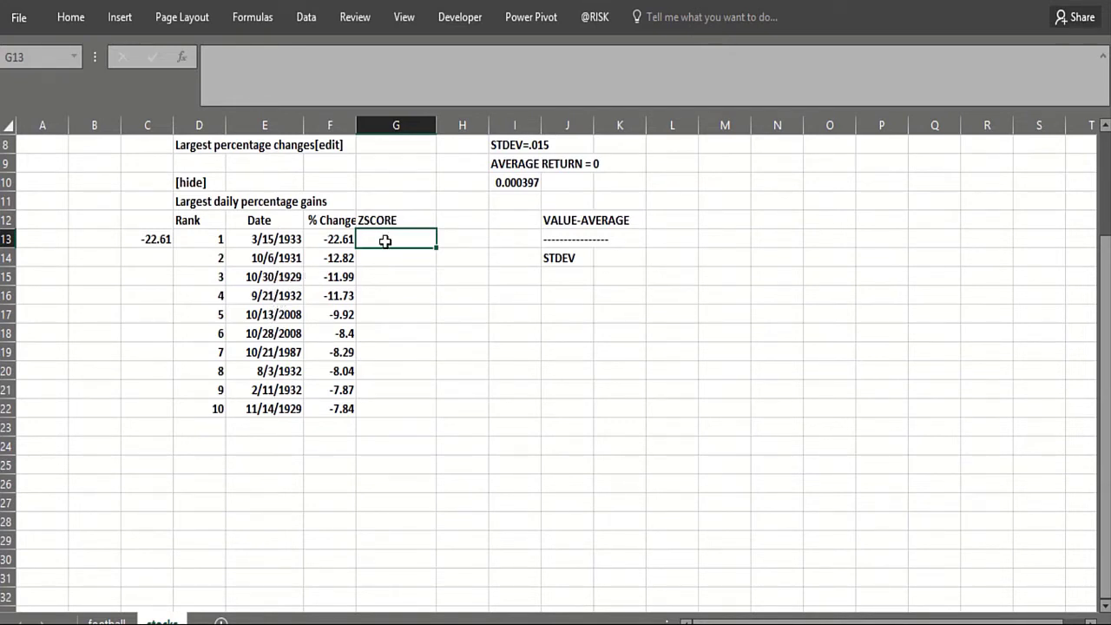
type("=")
left_click(328, 239)
key("BackSpace")
key("BackSpace")
key("BackSpace")
type("(")
left_click(329, 237)
type("-")
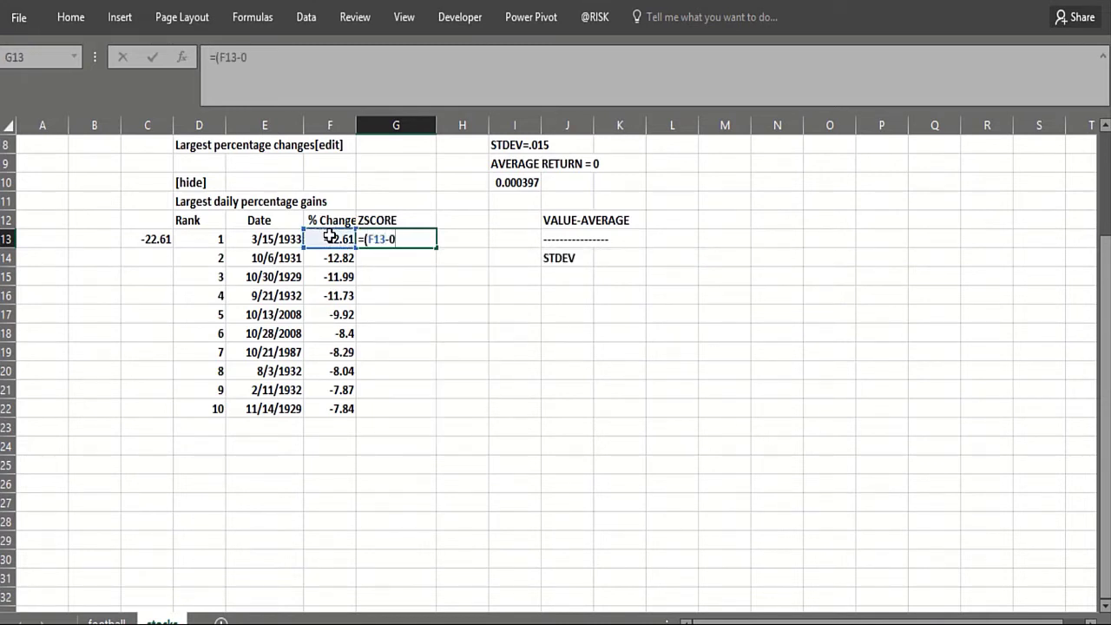
type("0)/1.5")
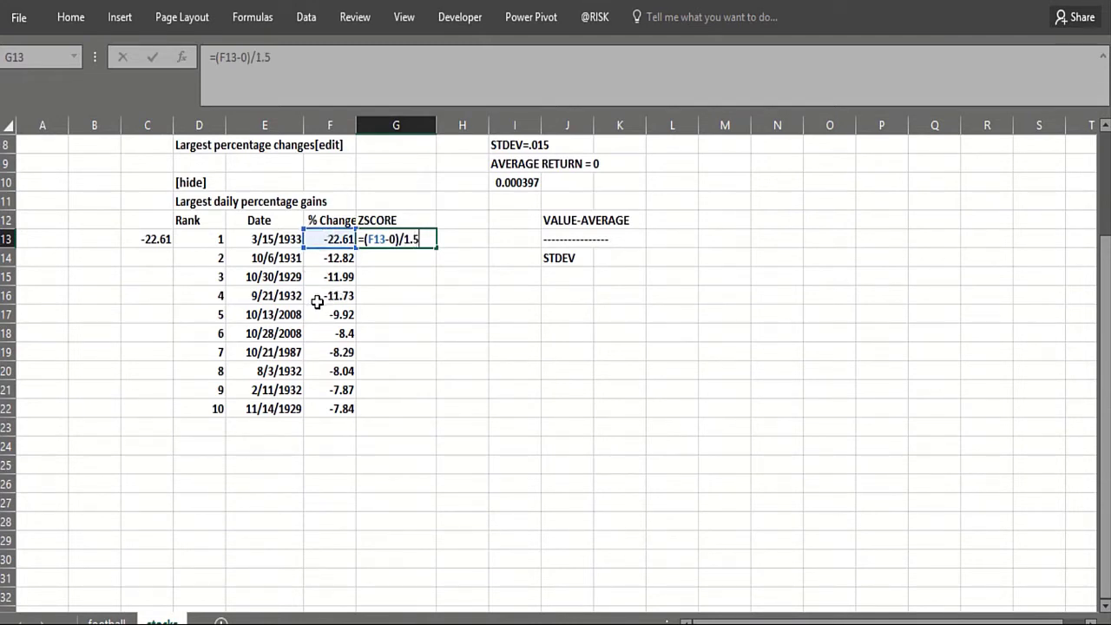
key("Return")
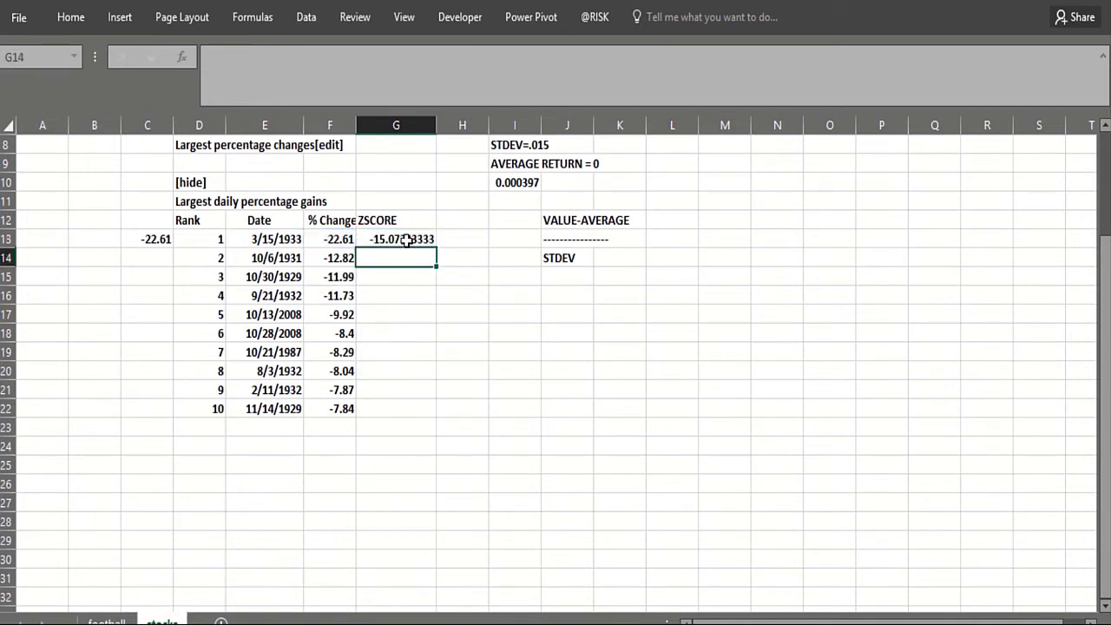
Copy the z-score formula from G13 down through G22 for all ten ranked changes
left_click(407, 242)
left_click_drag(436, 248, 432, 422)
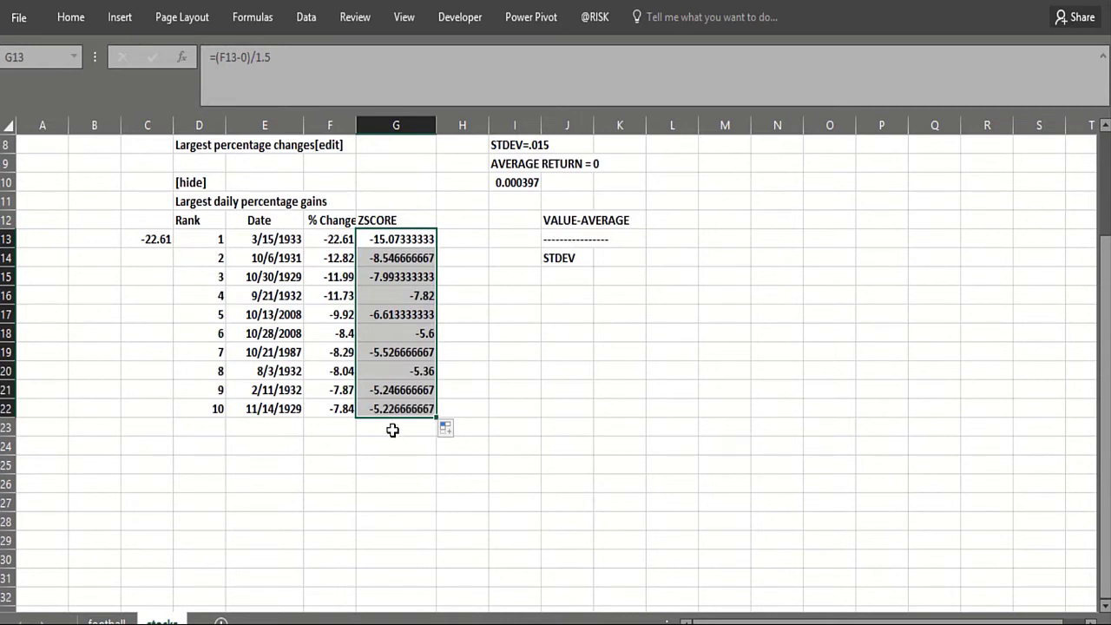
left_click(387, 441)
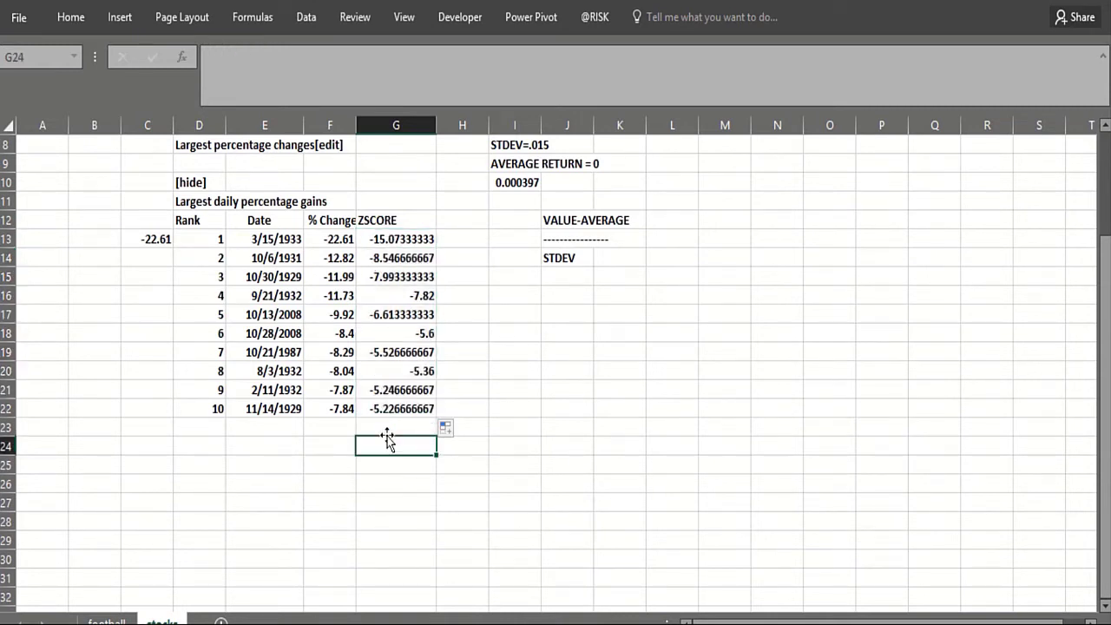
Examine the z-scores of the daily stock changes, comparing G13 with G22
left_click(508, 392)
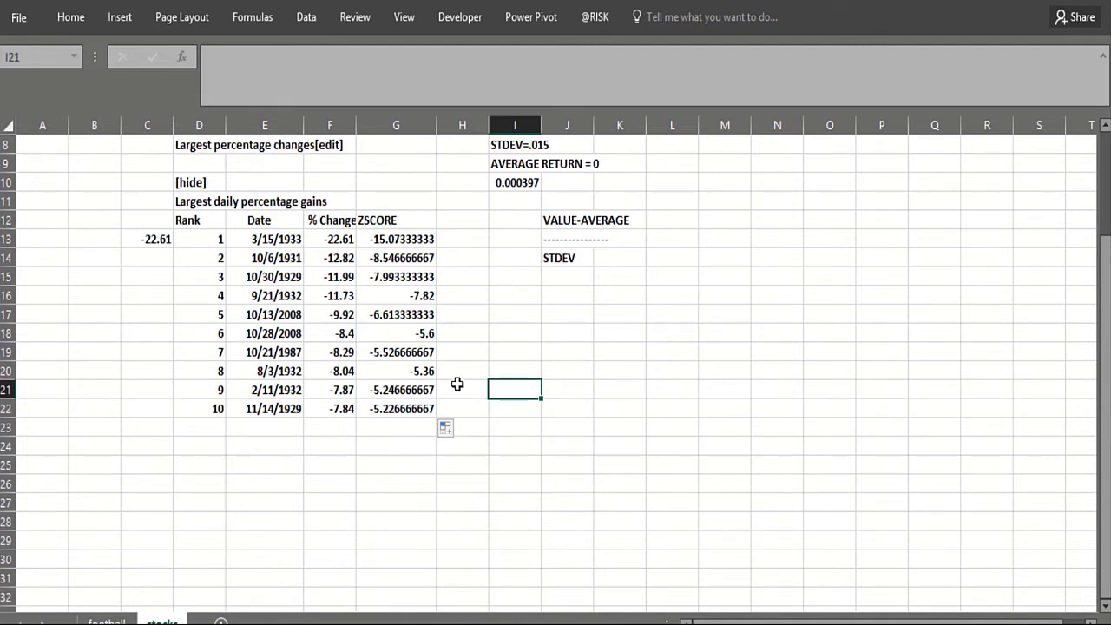
left_click(514, 332)
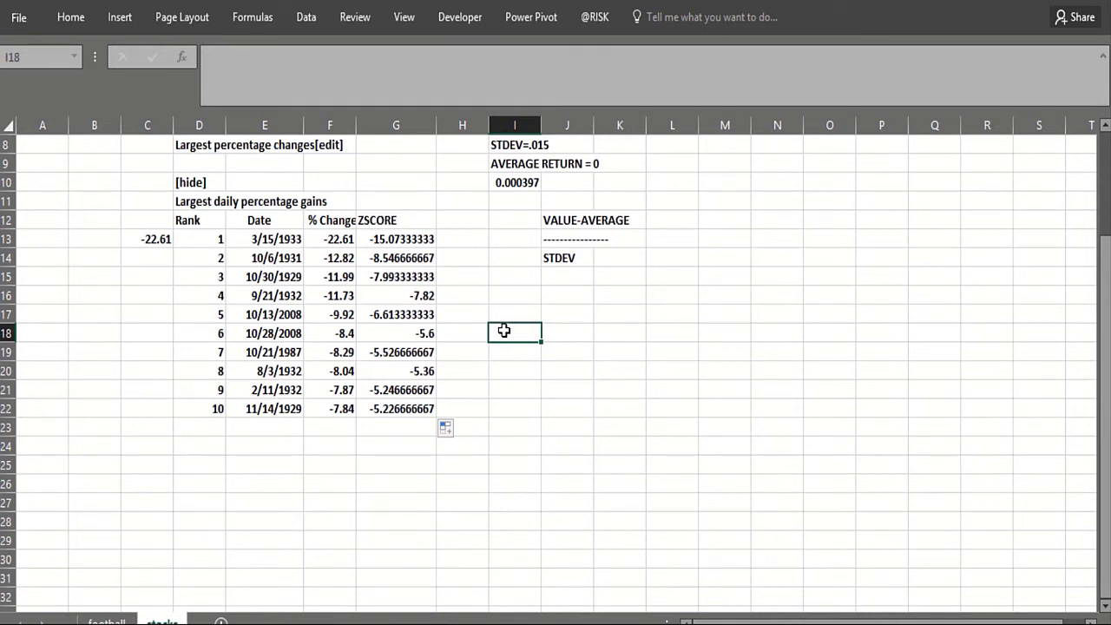
left_click(514, 349)
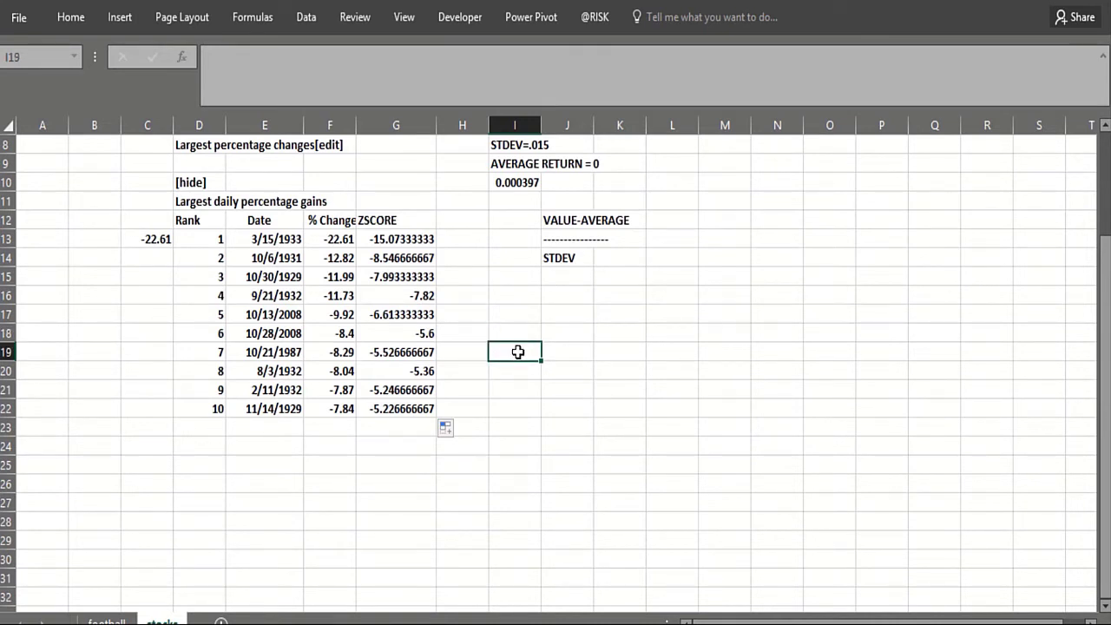
left_click(511, 330)
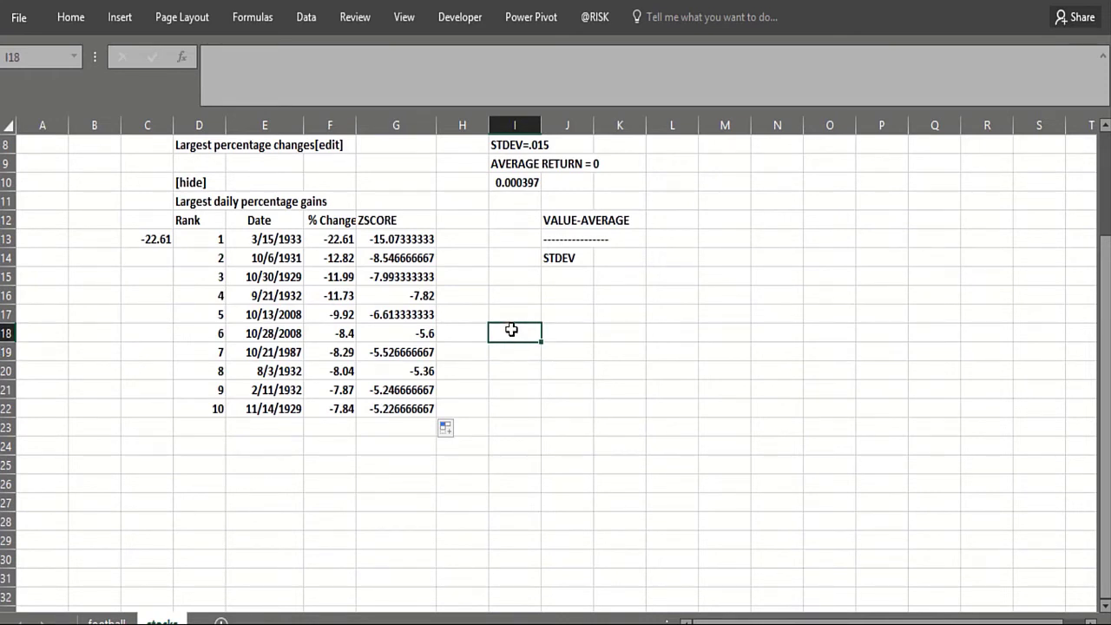
left_click(395, 412)
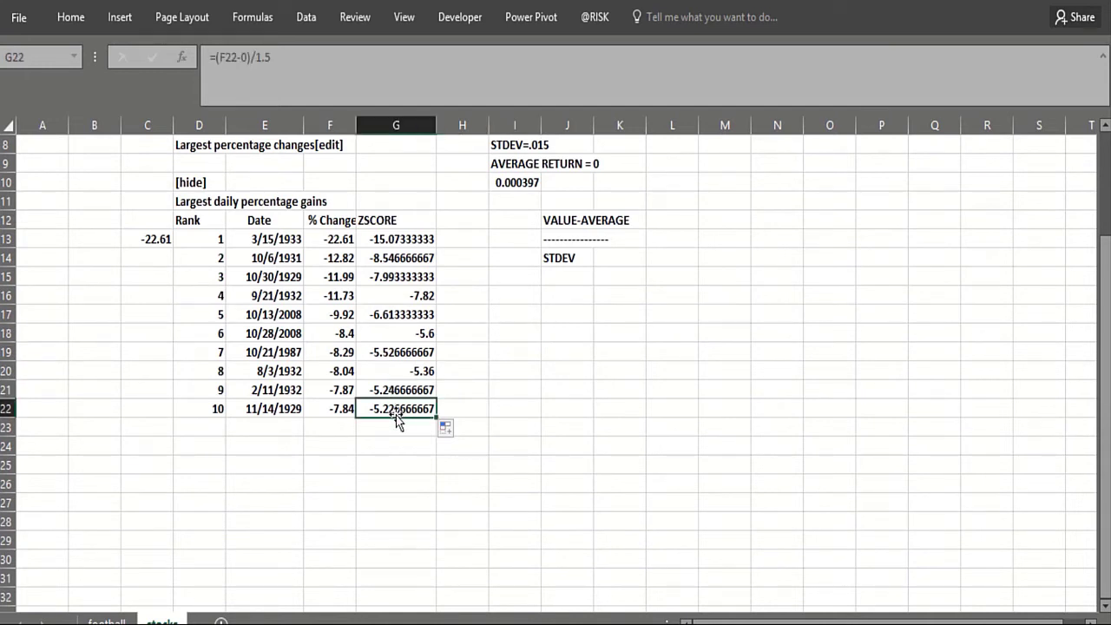
left_click(398, 242)
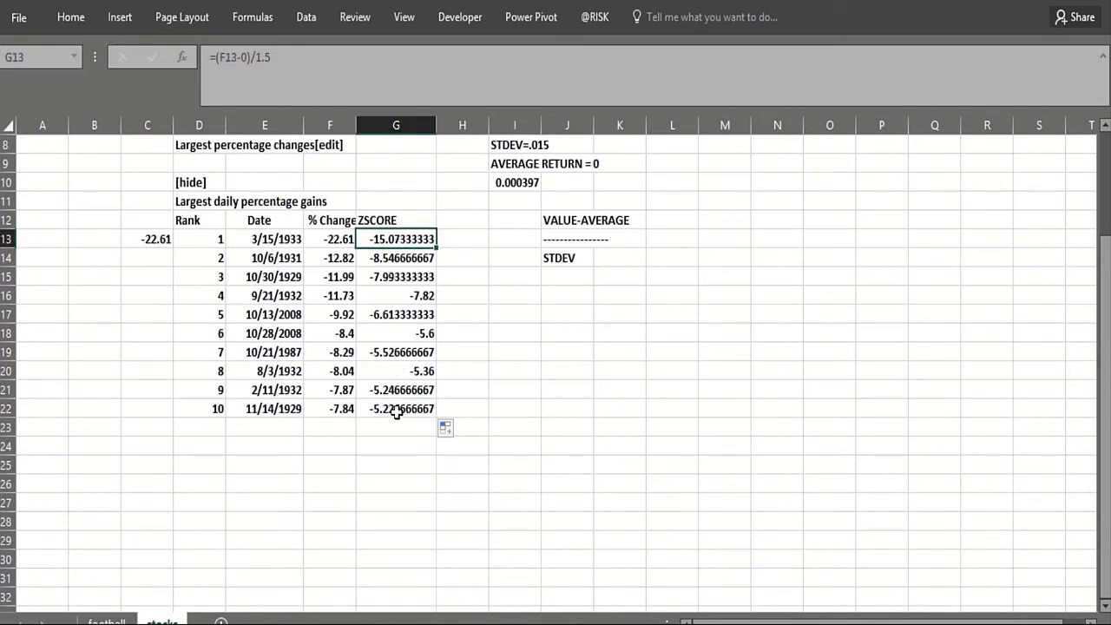
left_click(395, 412)
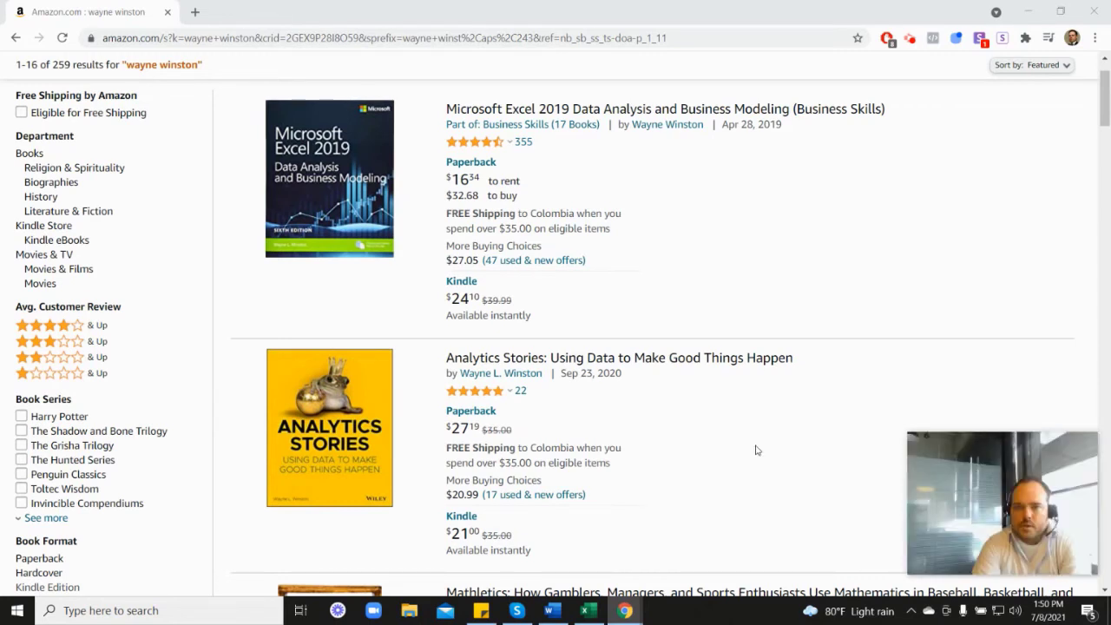
Switch to the Amazon results for Wayne Winston and look through his books, including the ratings of Marketing Analytics
mouse_move(477, 148)
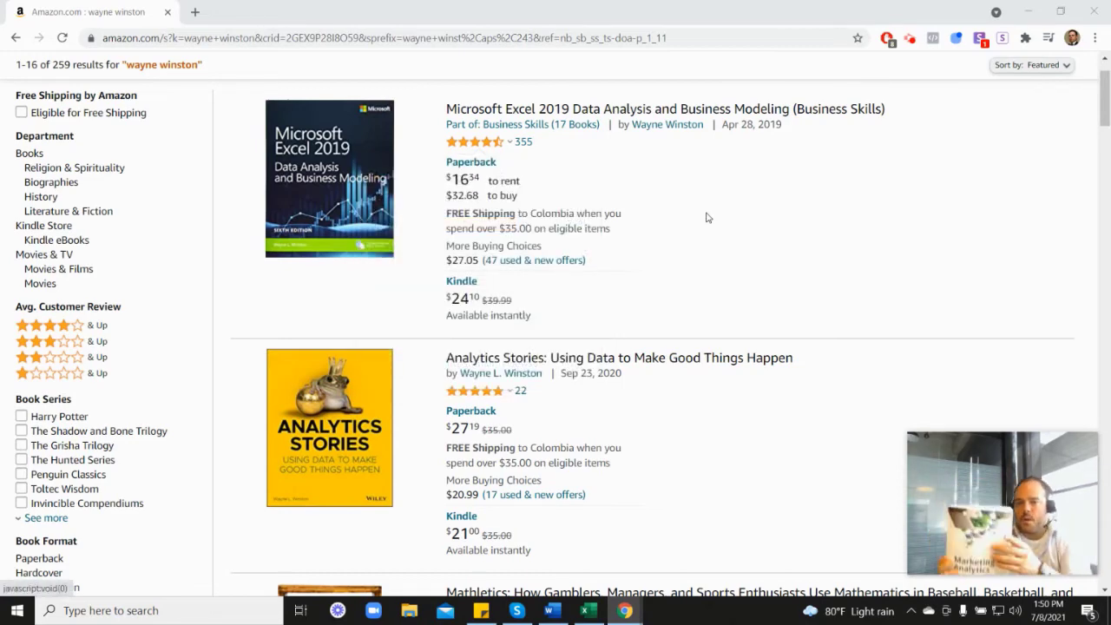
scroll(1016, 330, "down", 6)
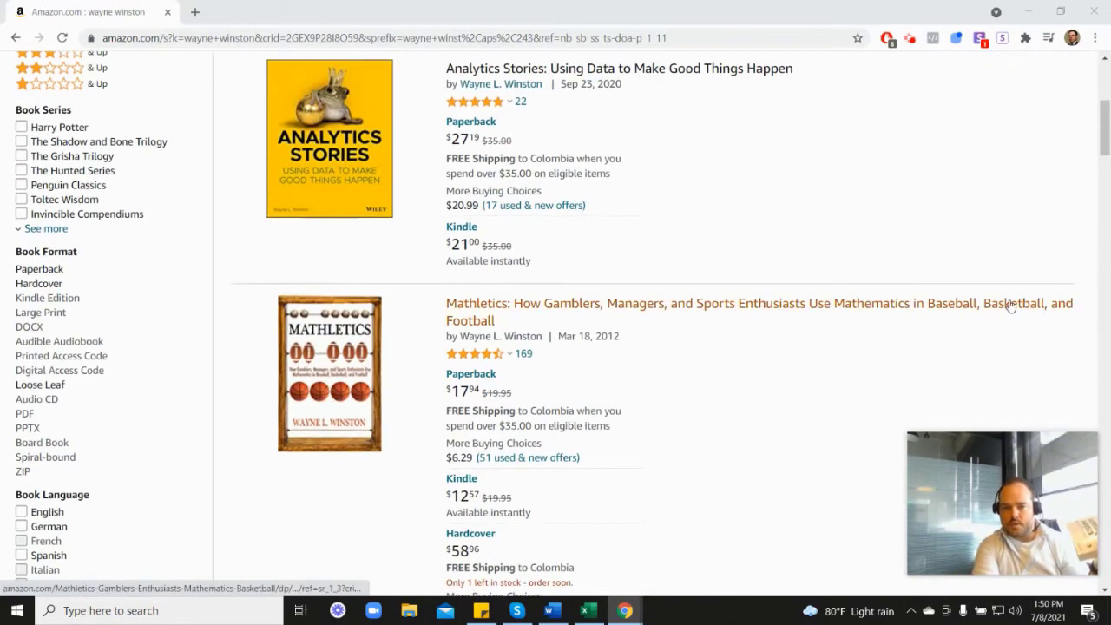
scroll(894, 431, "down", 2)
mouse_move(490, 328)
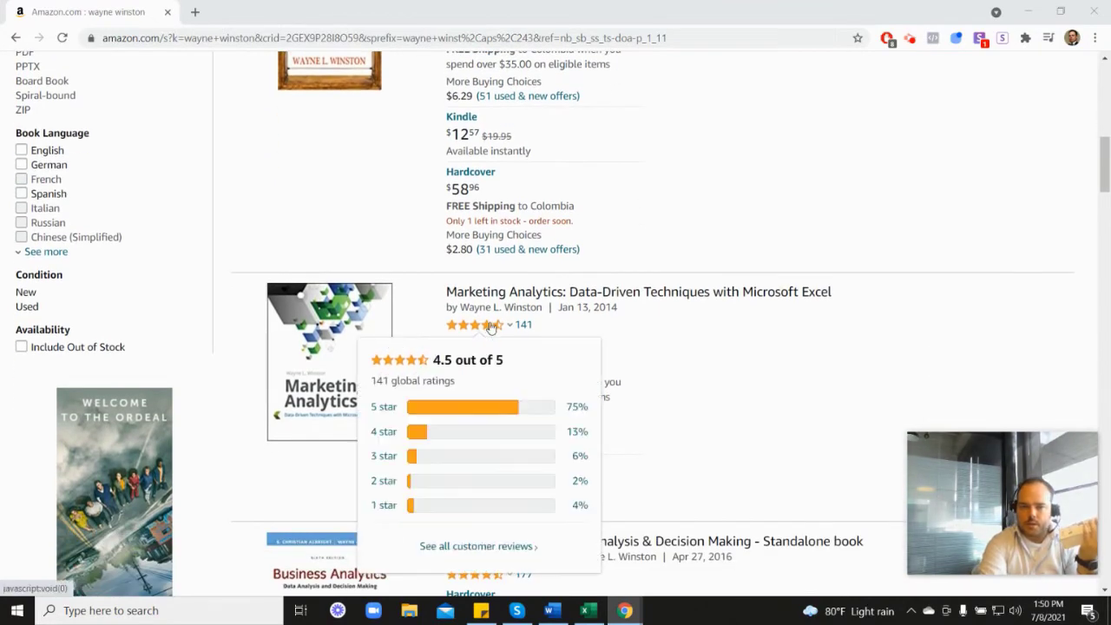
scroll(647, 330, "up", 6)
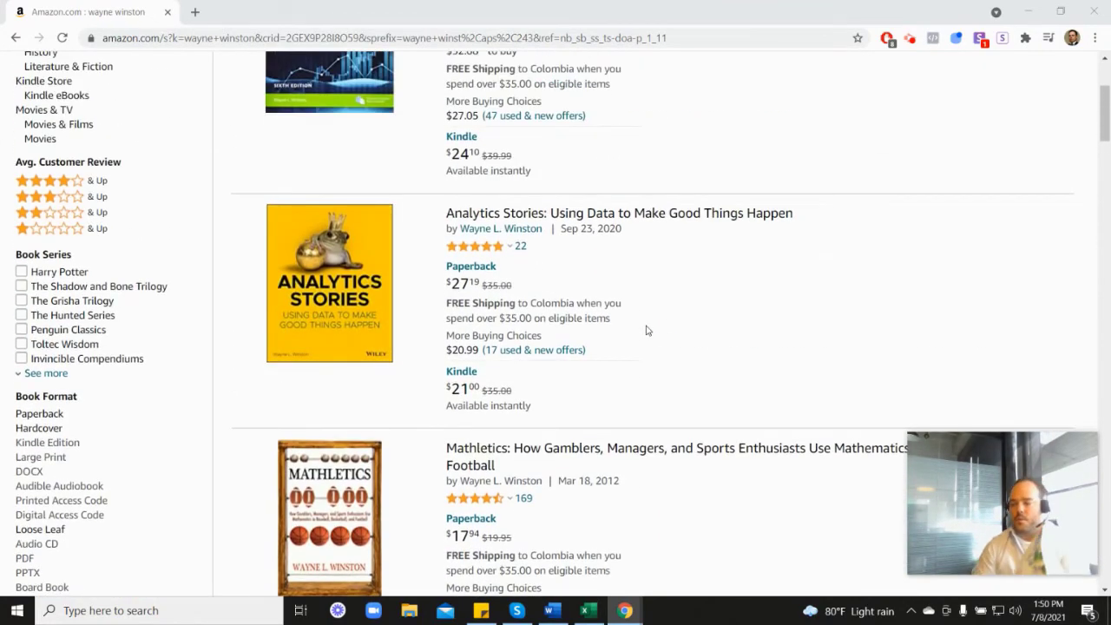